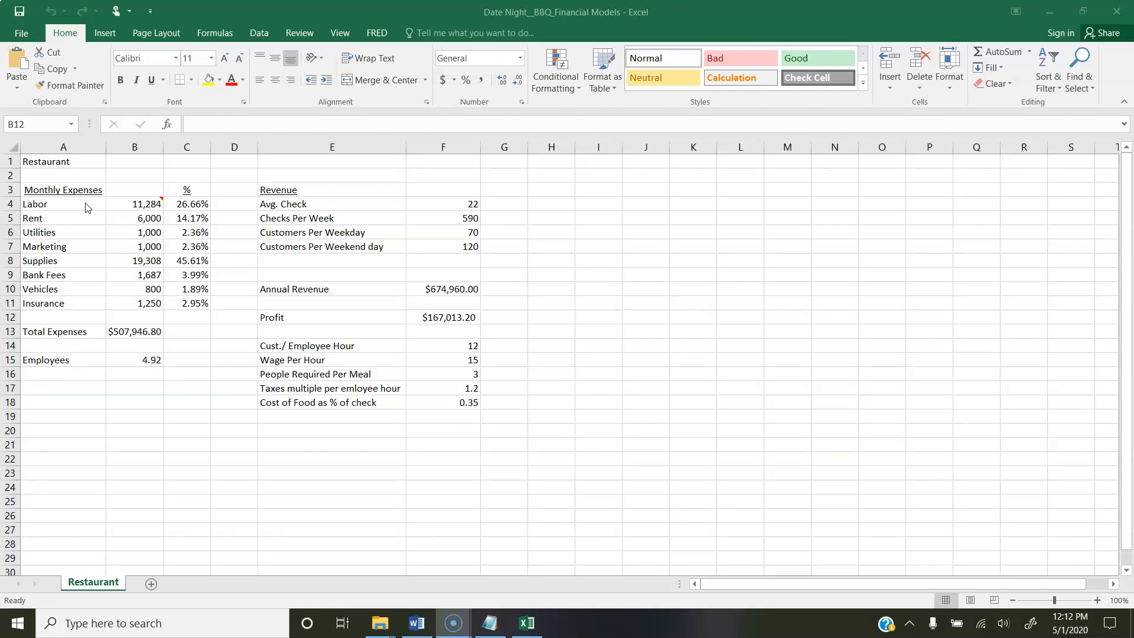
- Review the monthly expense categories one by one, from Labor down to Insurance
left_click(87, 204)
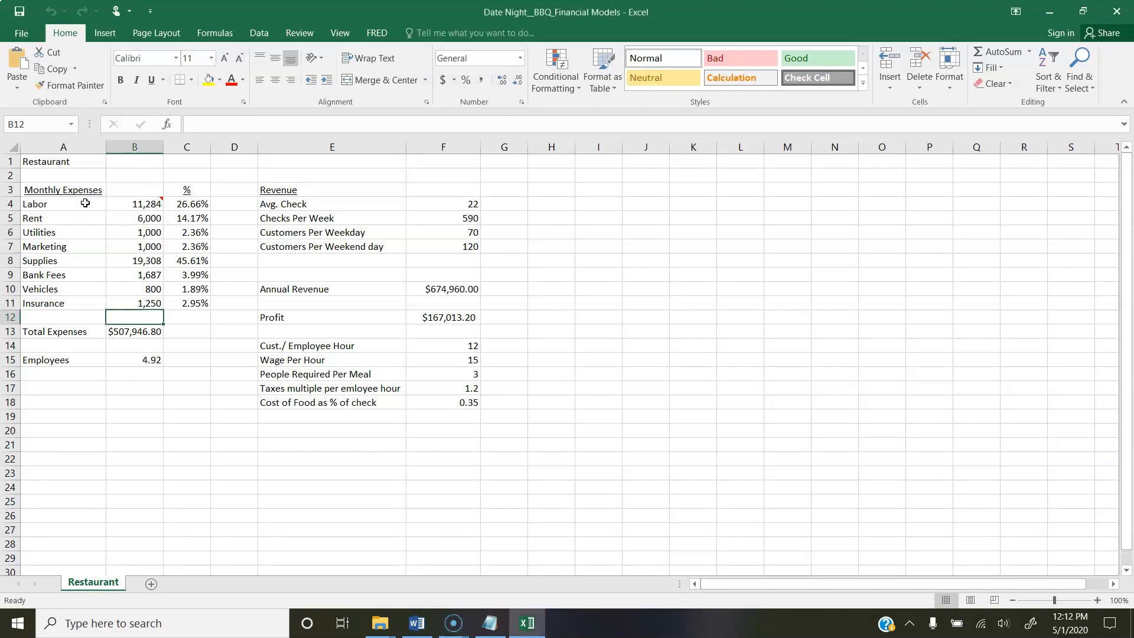
left_click(85, 203)
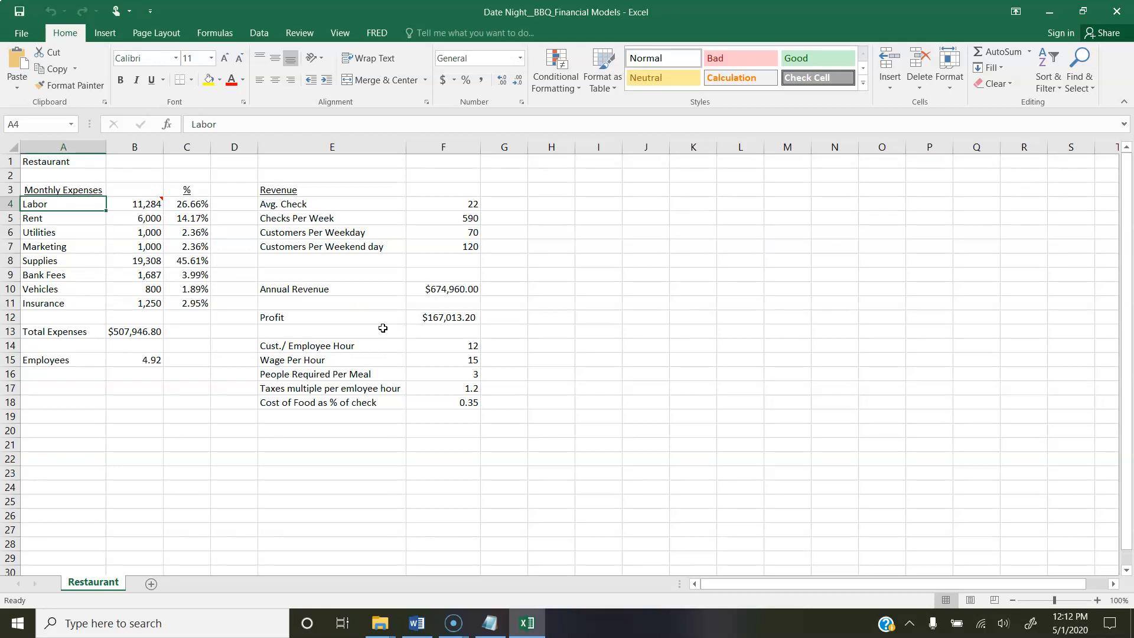
key("Down")
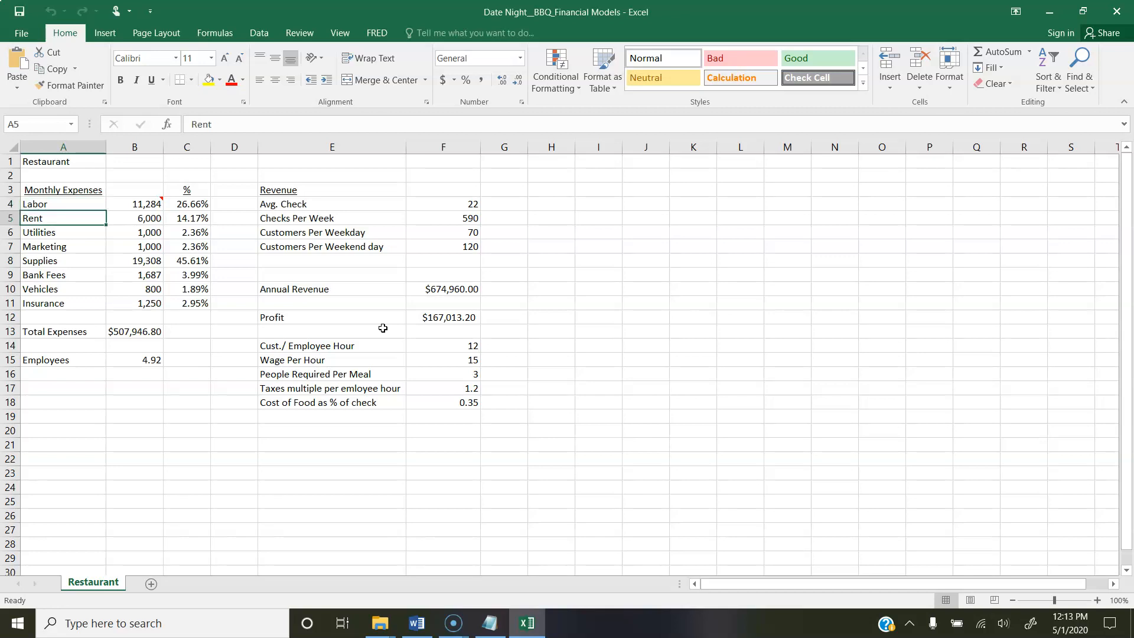
key("Down")
key("Down")
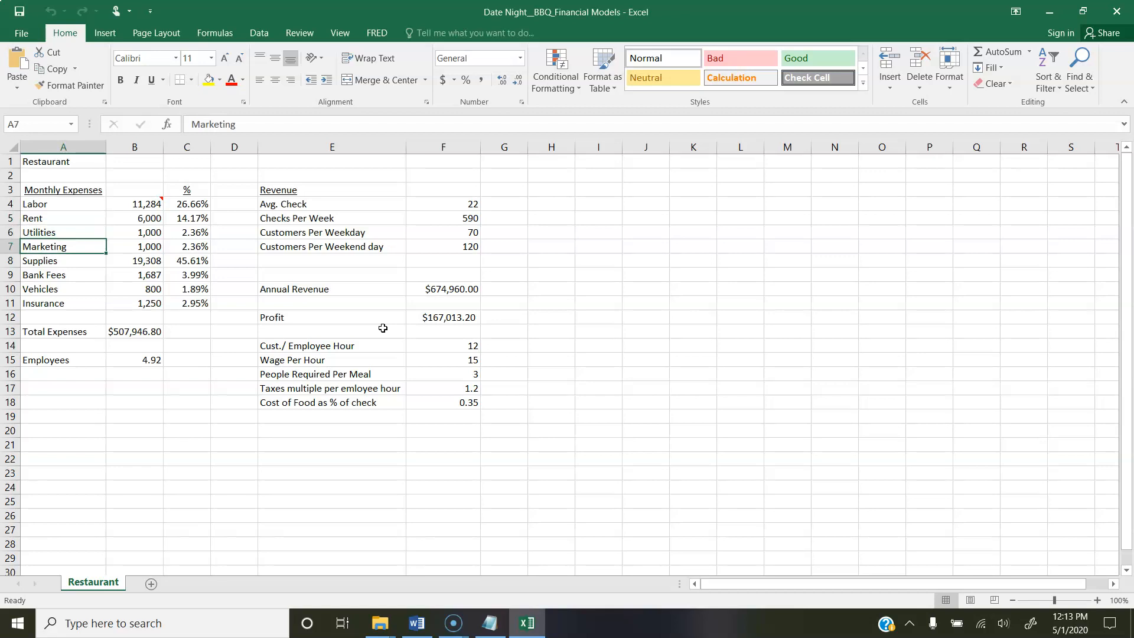
key("Down")
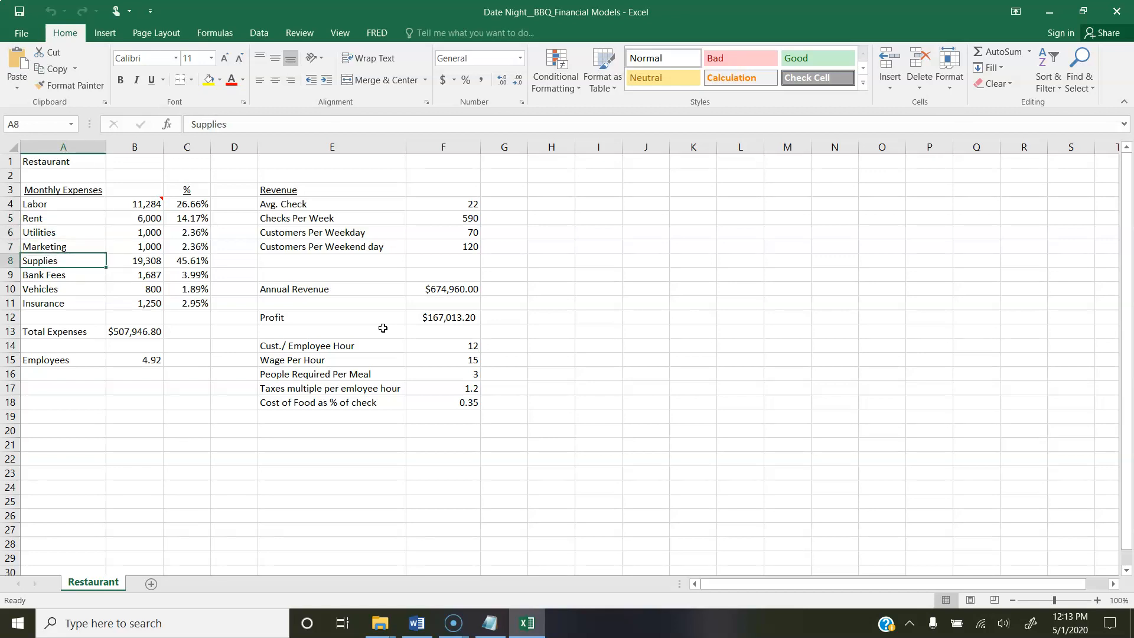
key("Down")
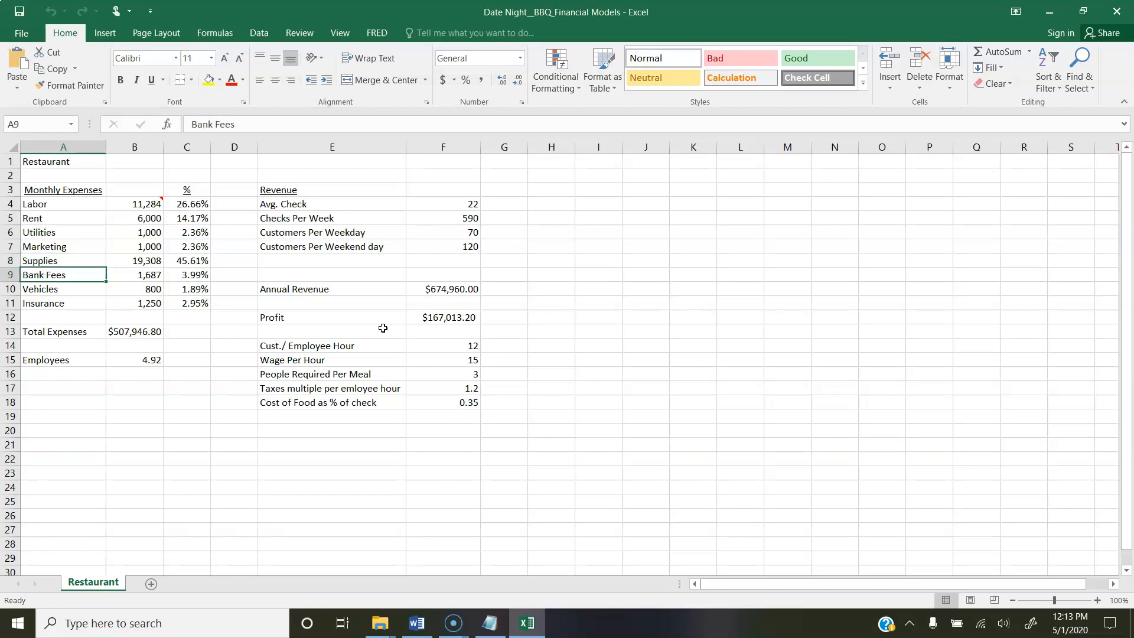
key("Down")
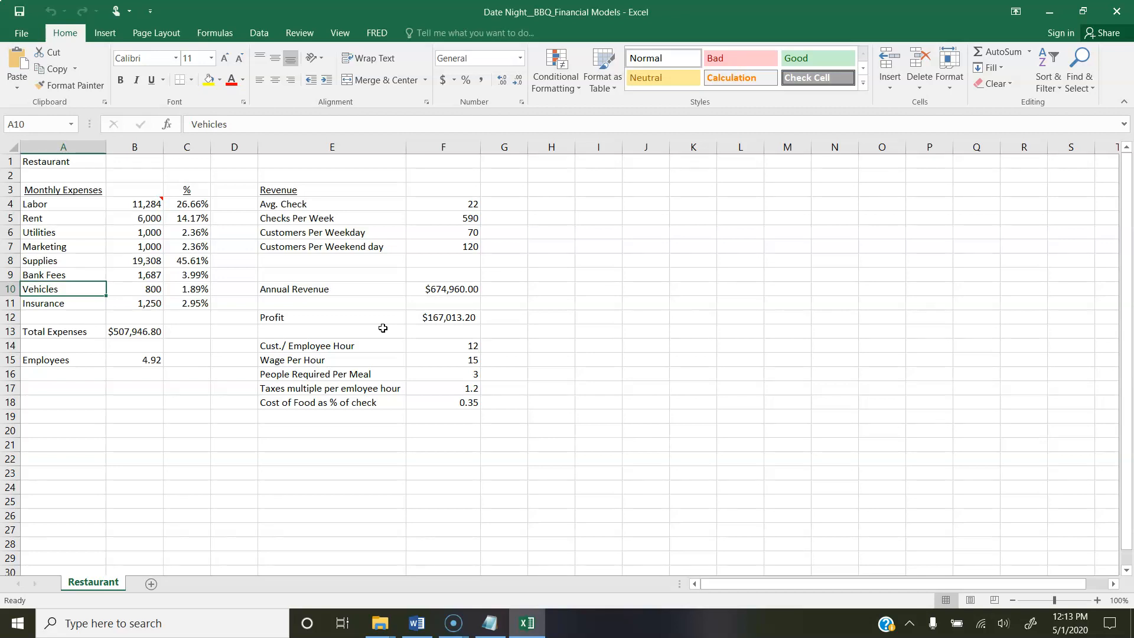
key("Down")
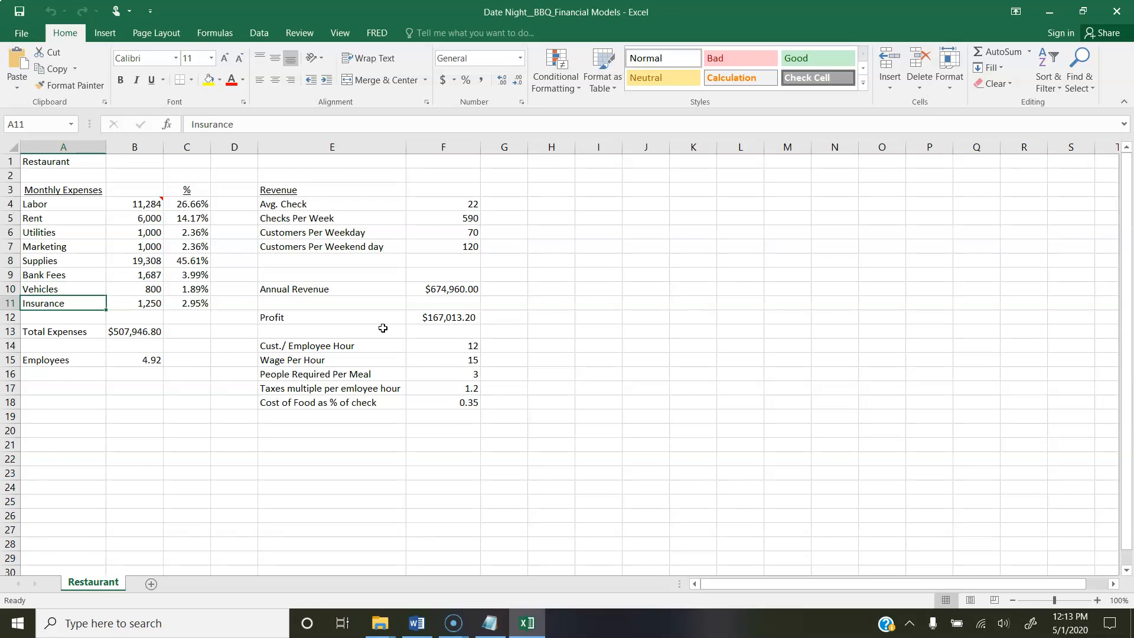
- Open the comment on the monthly Labor amount for editing and read through its full text
left_click(130, 207)
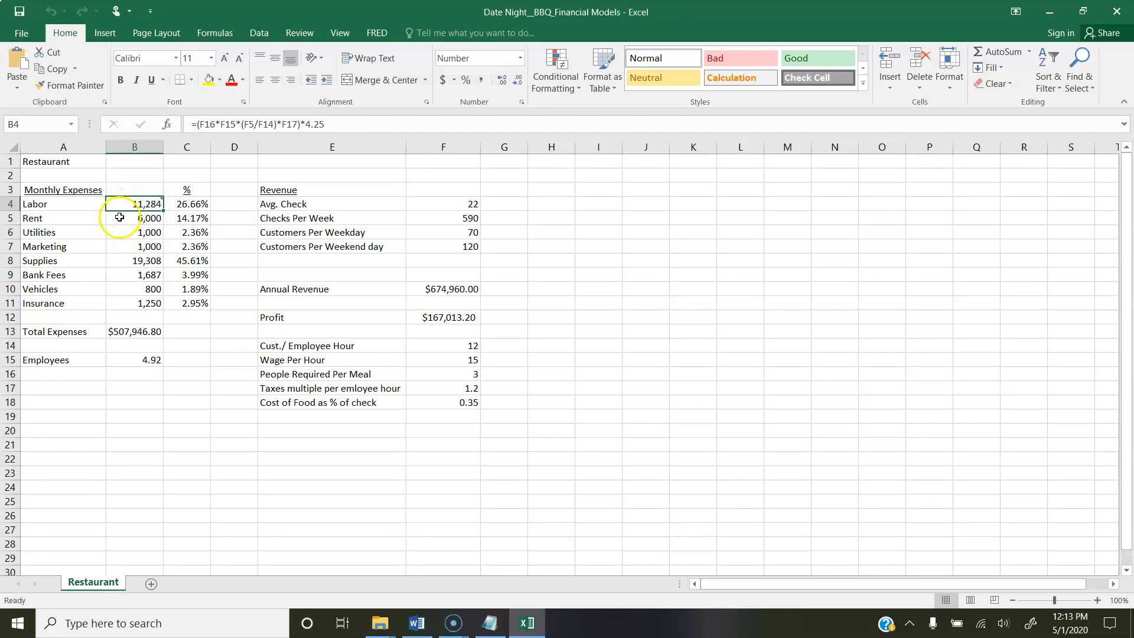
mouse_move(153, 202)
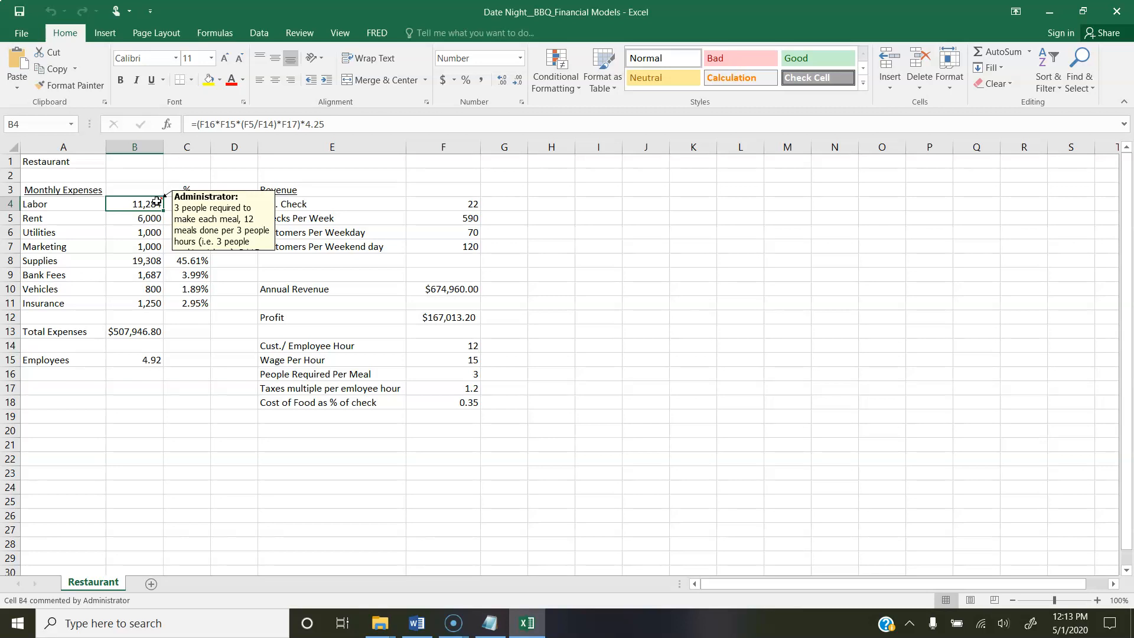
left_click(150, 205)
right_click(152, 205)
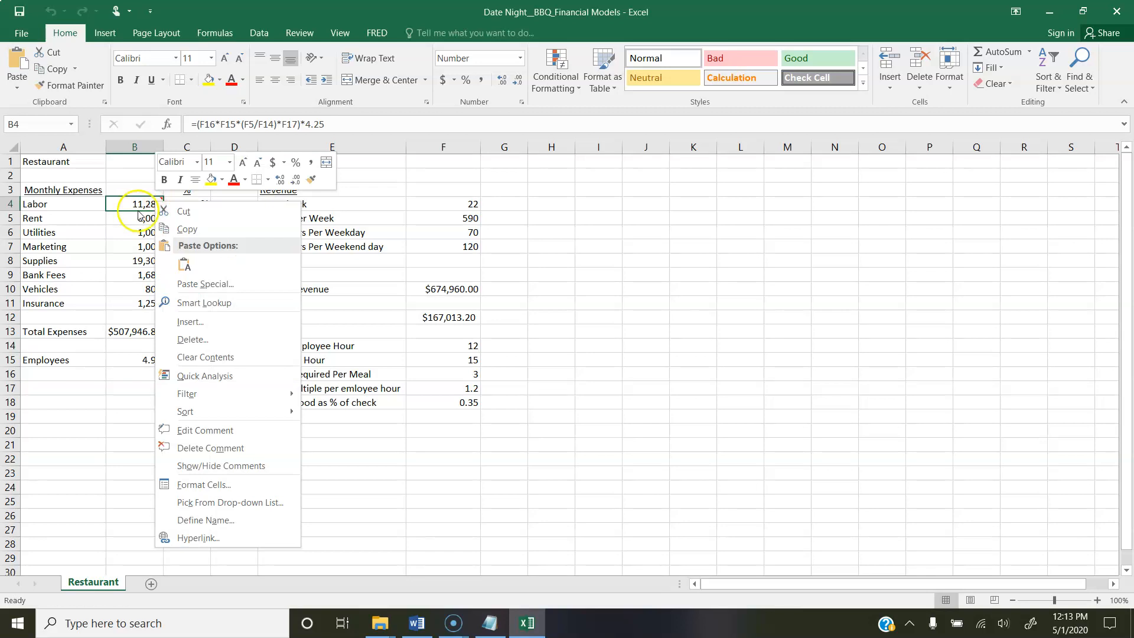
left_click(183, 431)
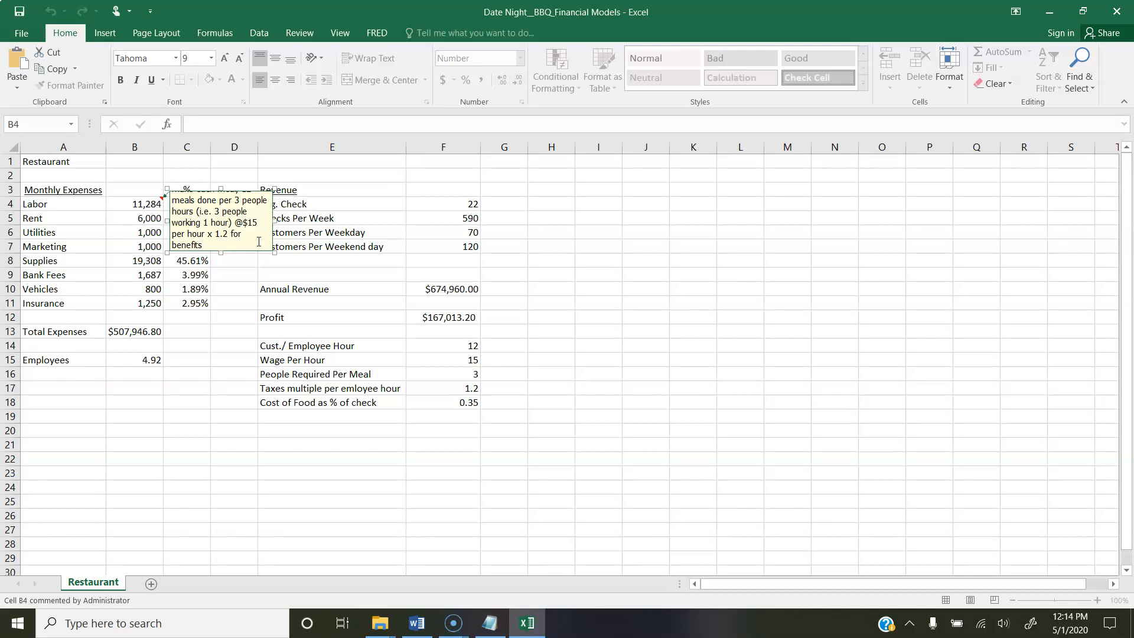
left_click(179, 204)
key("Up")
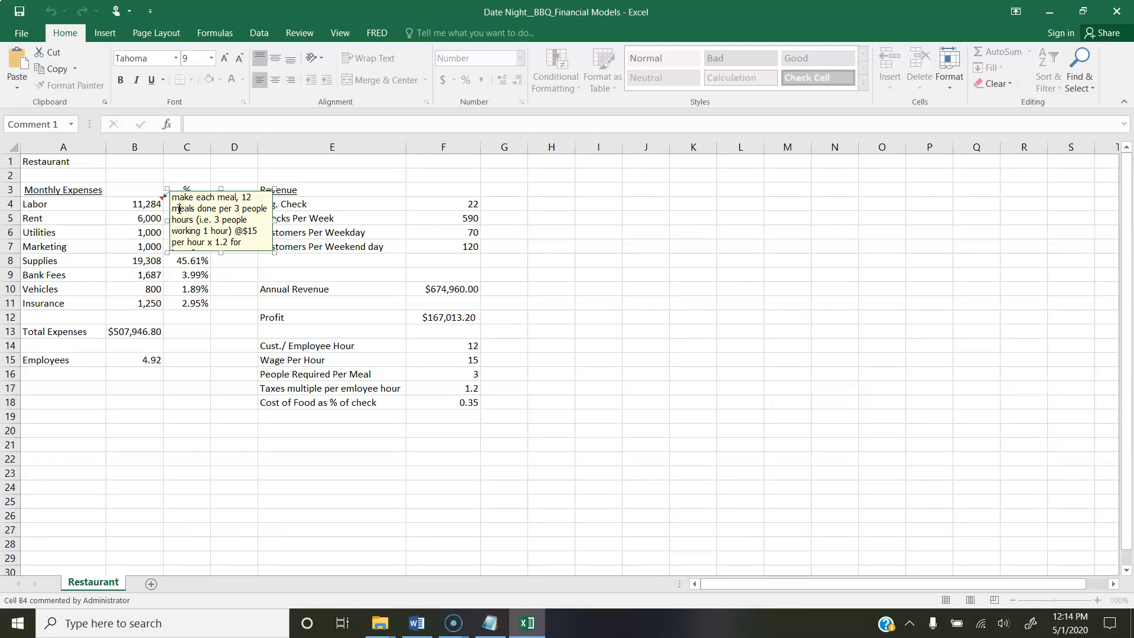
key("Down")
key("Down")
key("Down")
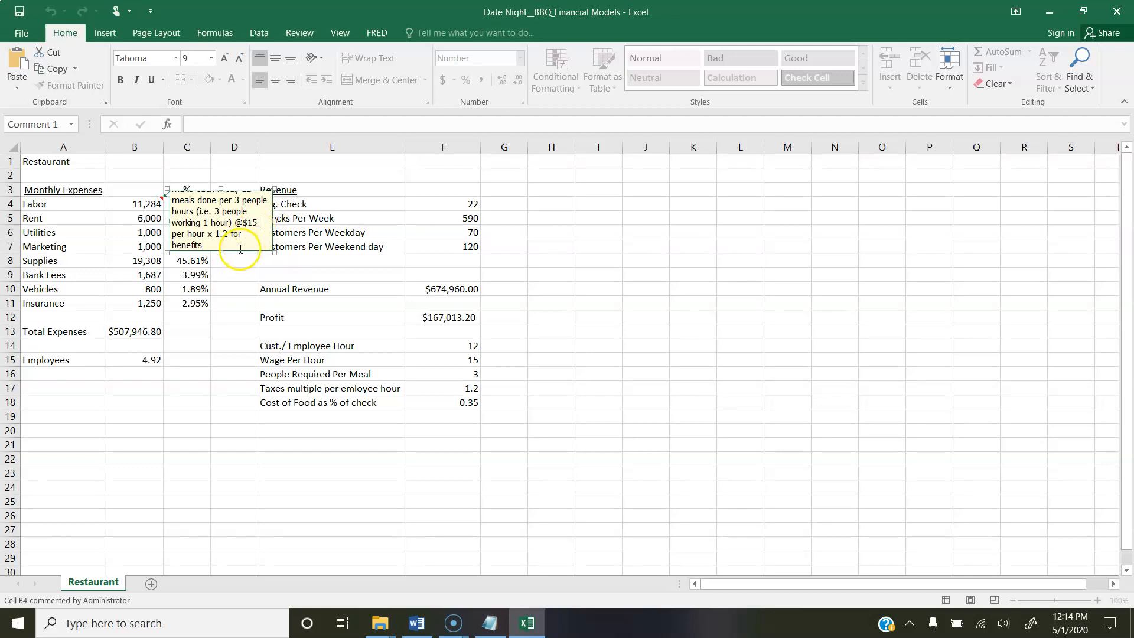
- Inspect the contents of the monthly Labor, Rent, Utilities and Marketing amounts, tracing the cells the Labor formula references
left_click(133, 206)
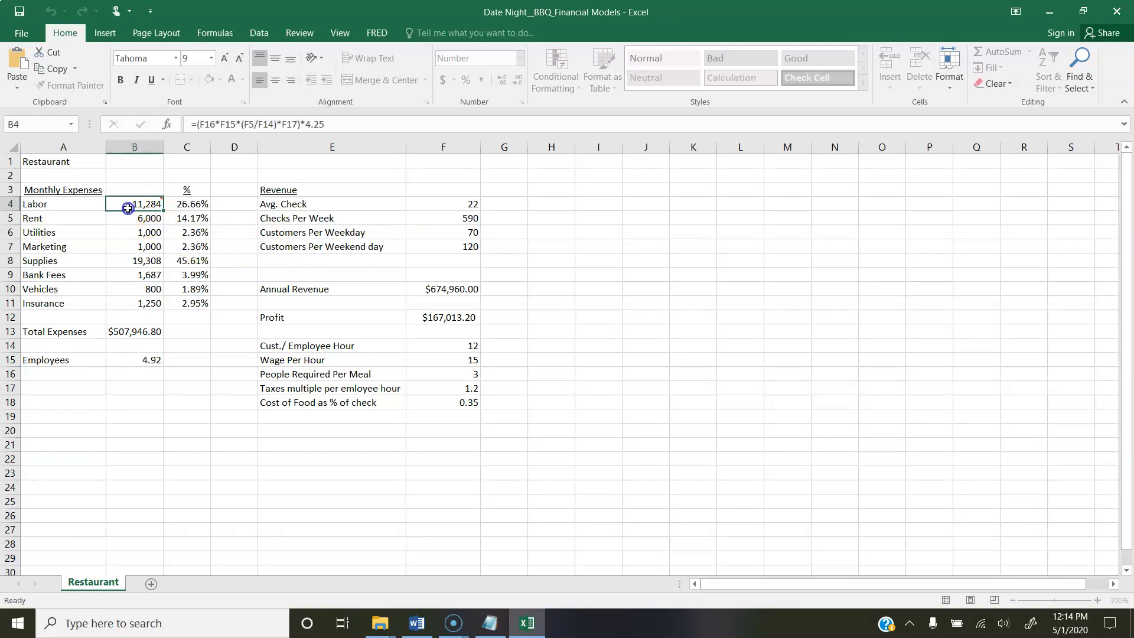
left_click(340, 124)
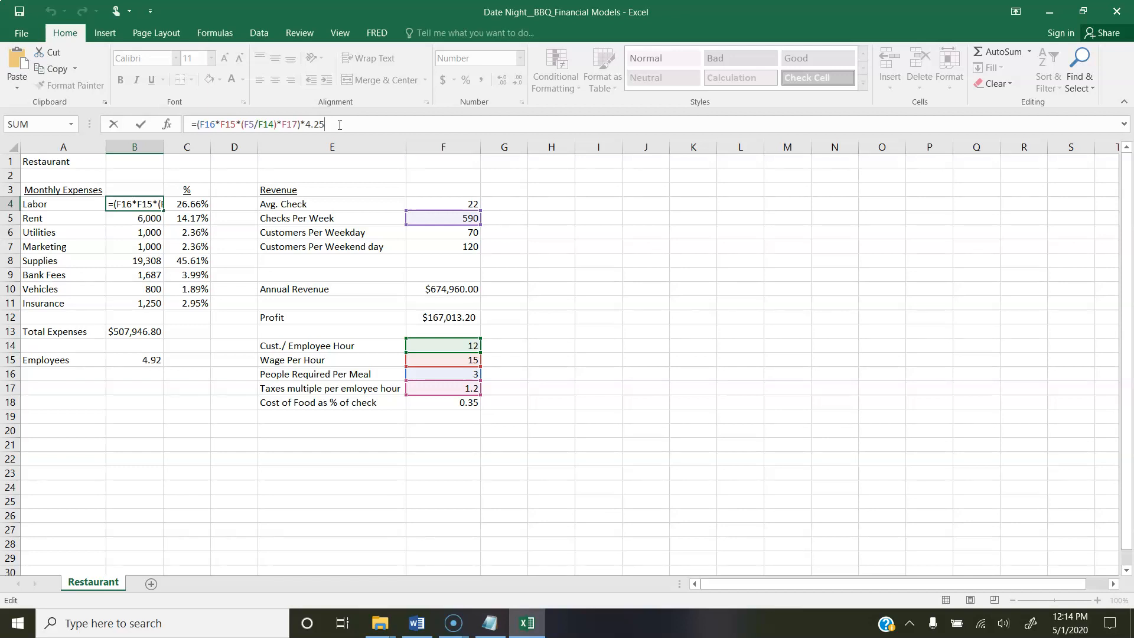
key("Return")
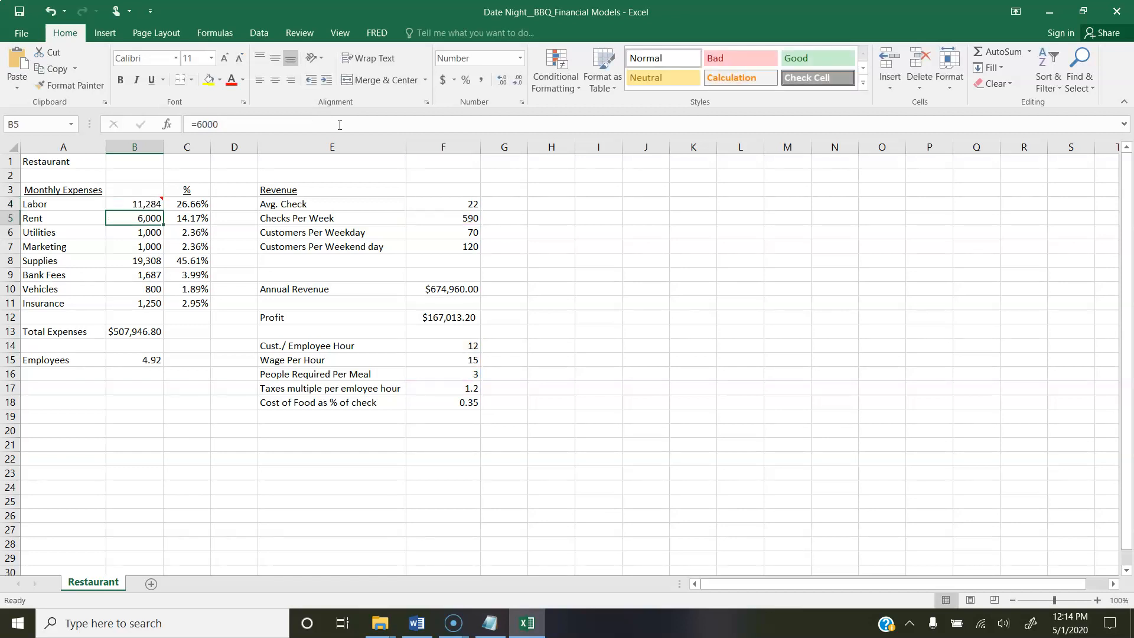
left_click(291, 124)
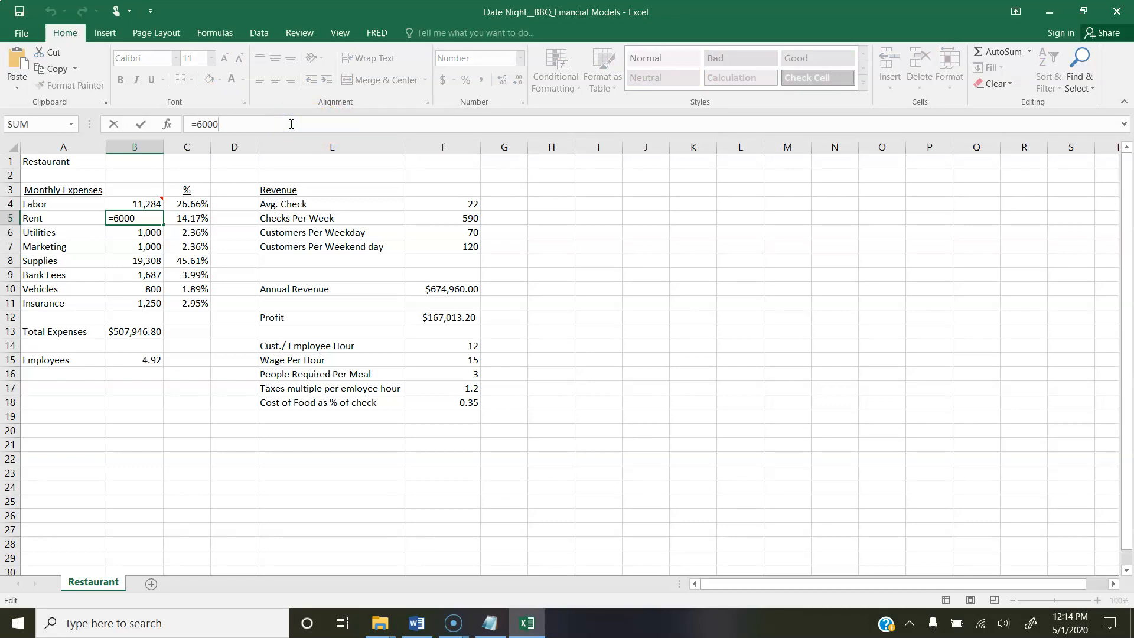
key("Return")
left_click(291, 124)
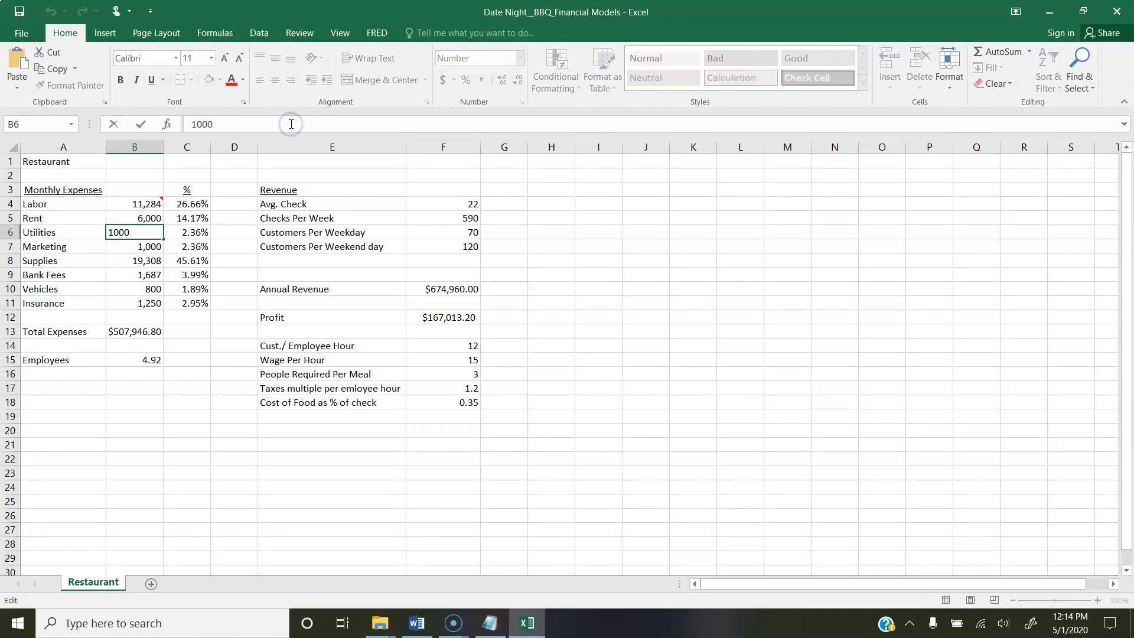
key("Return")
left_click(291, 124)
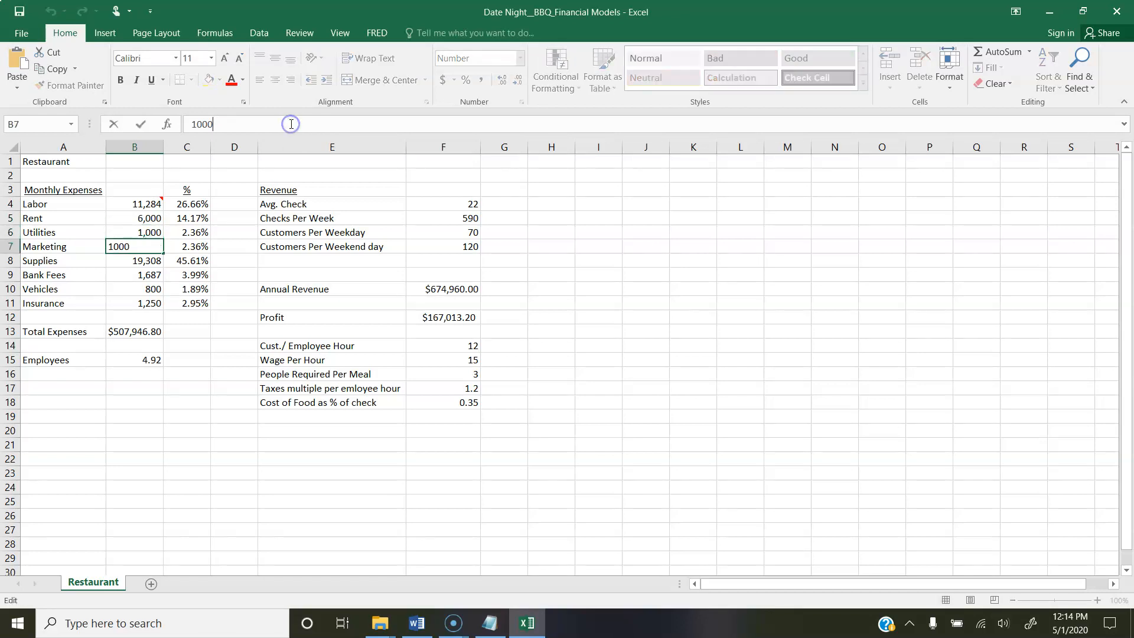
key("Return")
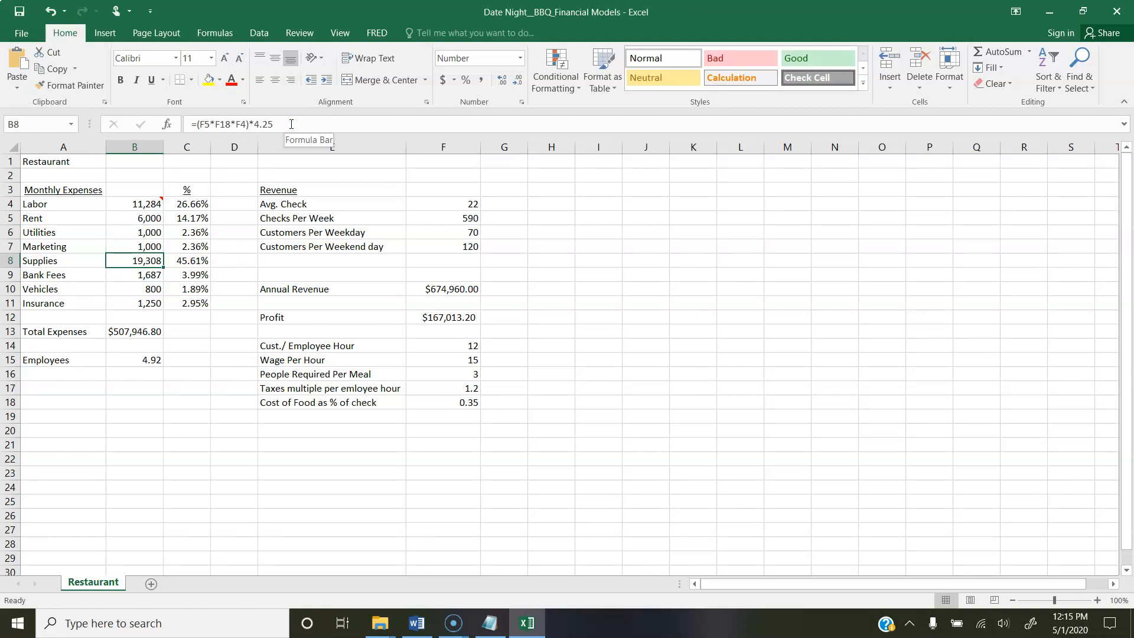
- Examine how the monthly Supplies, Bank Fees, Vehicles and Insurance amounts are calculated
left_click(292, 123)
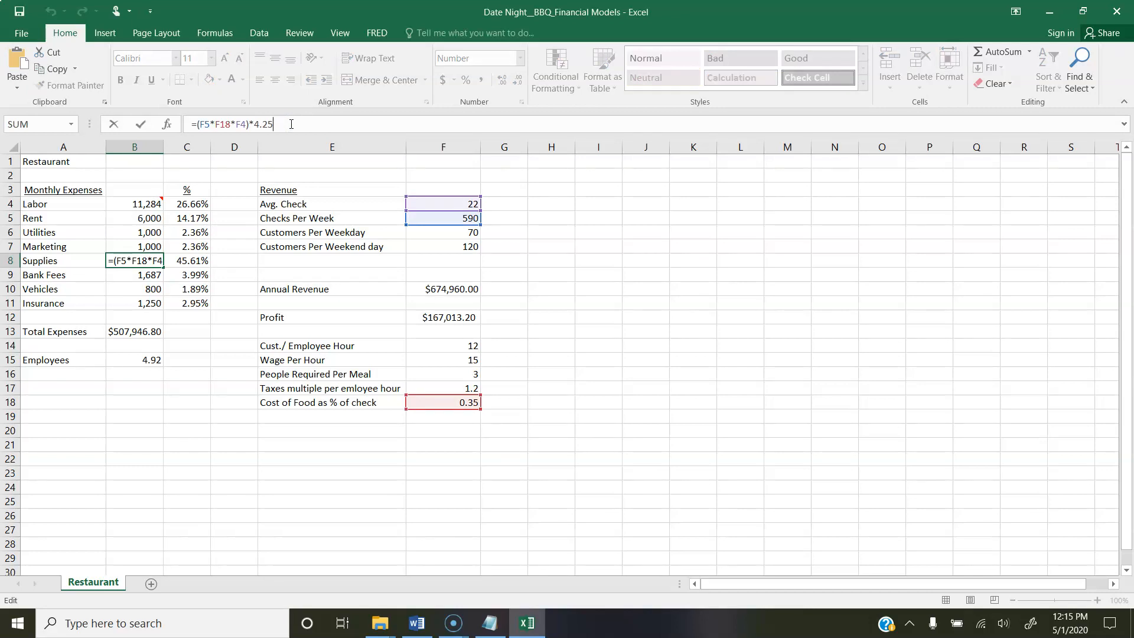
key("Return")
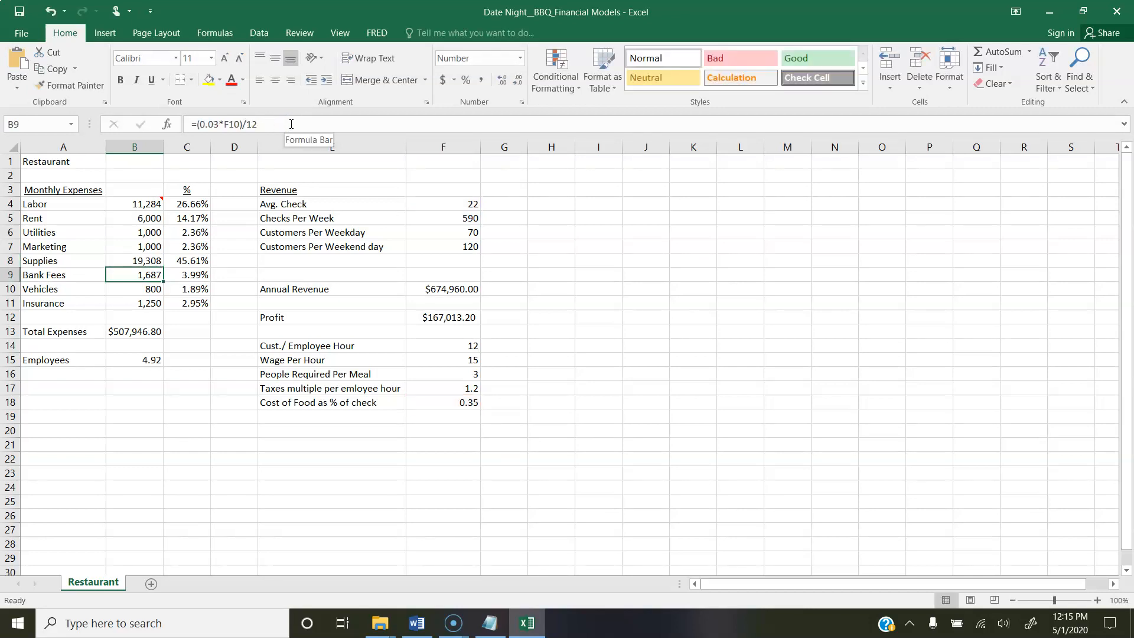
left_click(292, 124)
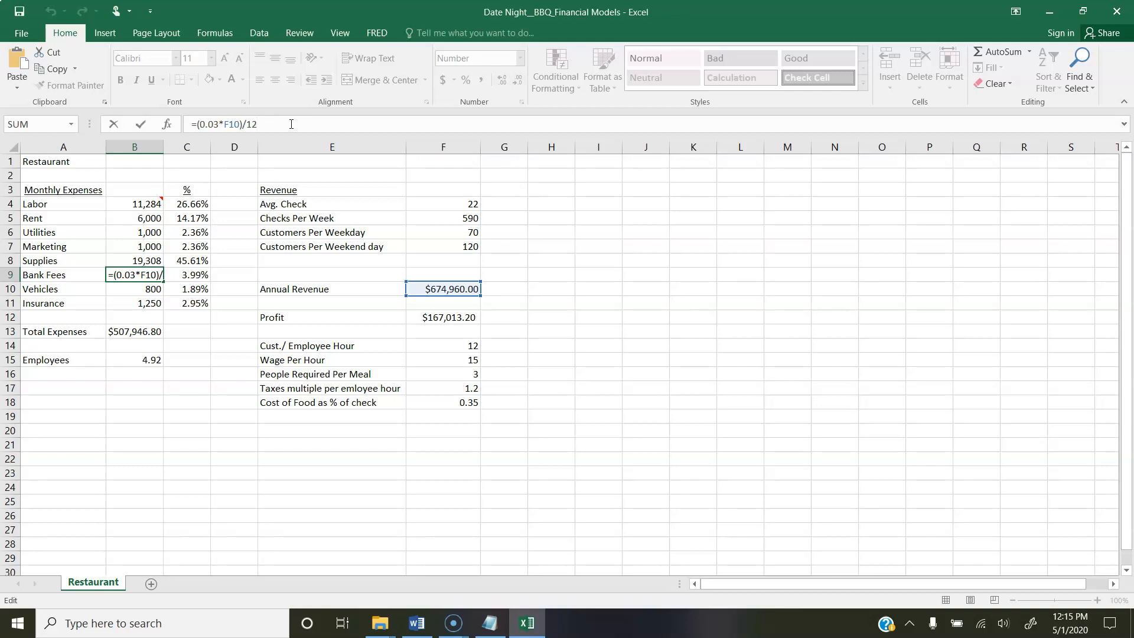
key("Return")
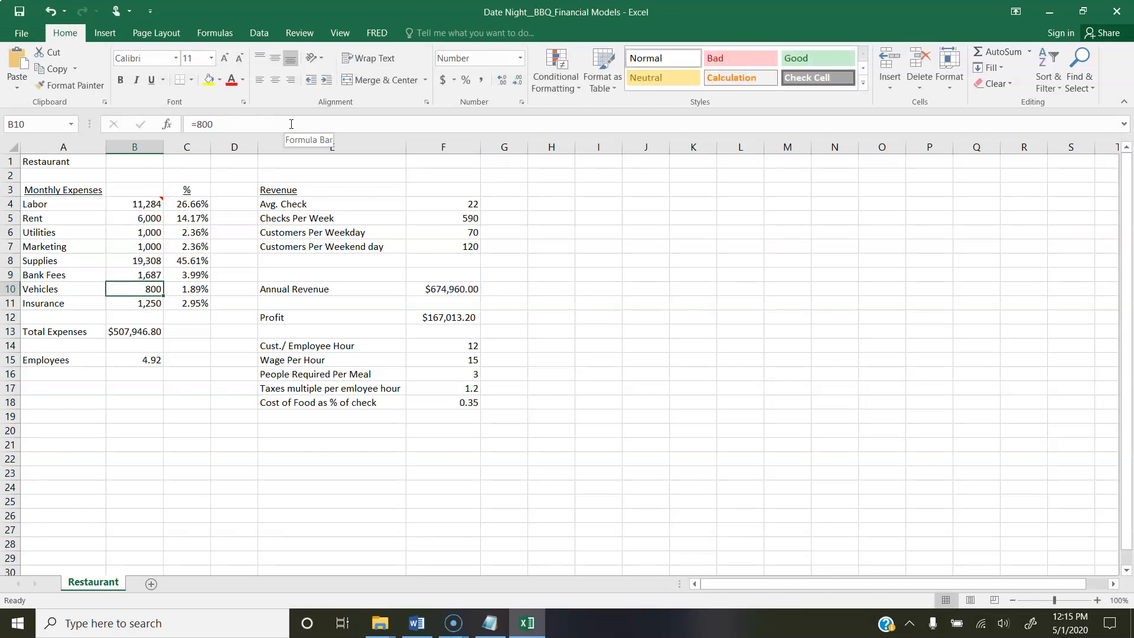
key("Down")
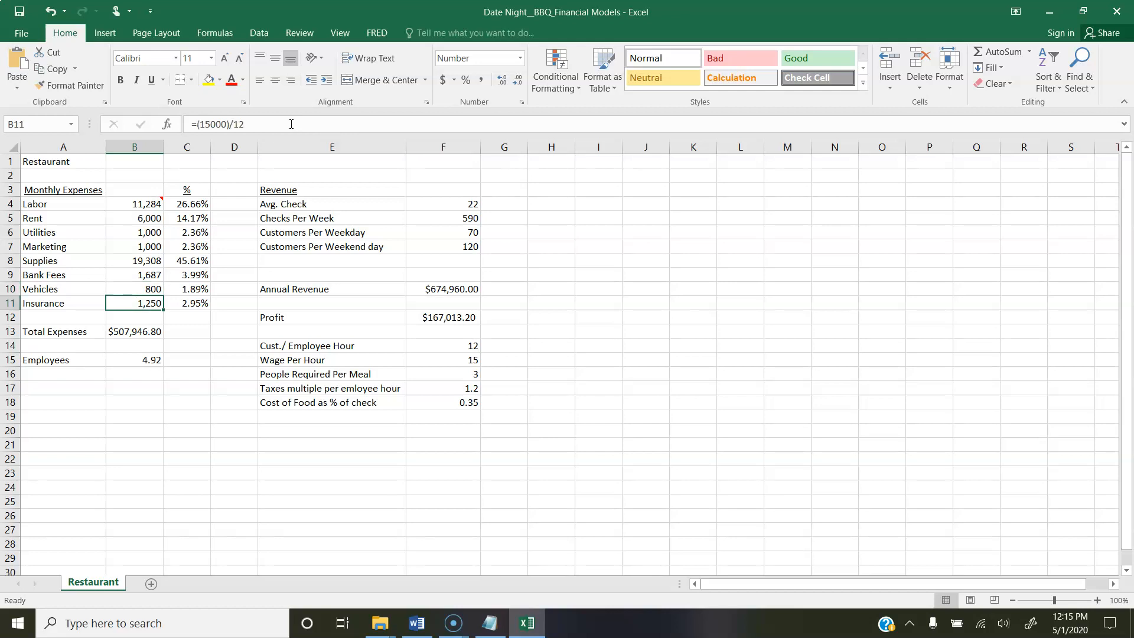
left_click(291, 124)
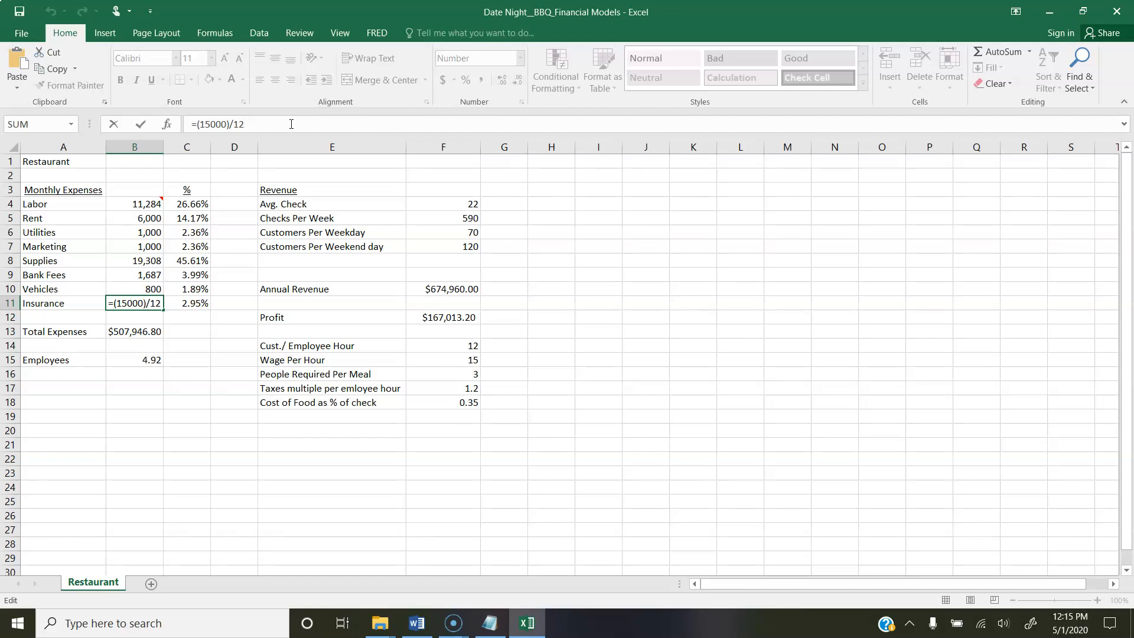
key("Return")
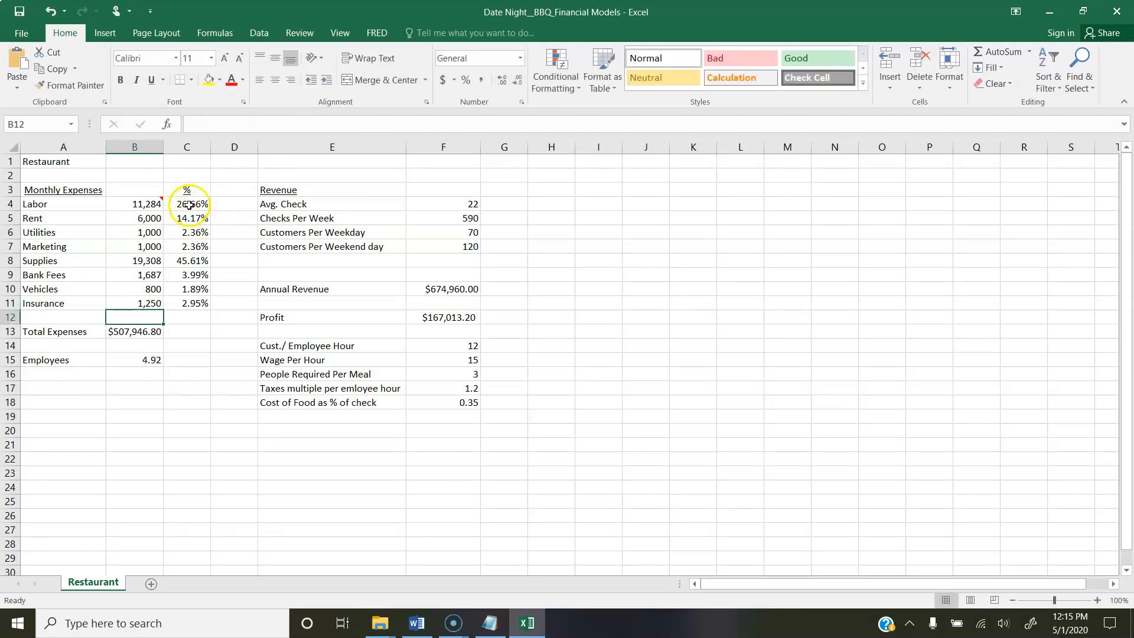
- Check the expense percentages from Labor to Insurance and inspect the formula behind the Labor percentage
left_click_drag(189, 203, 188, 307)
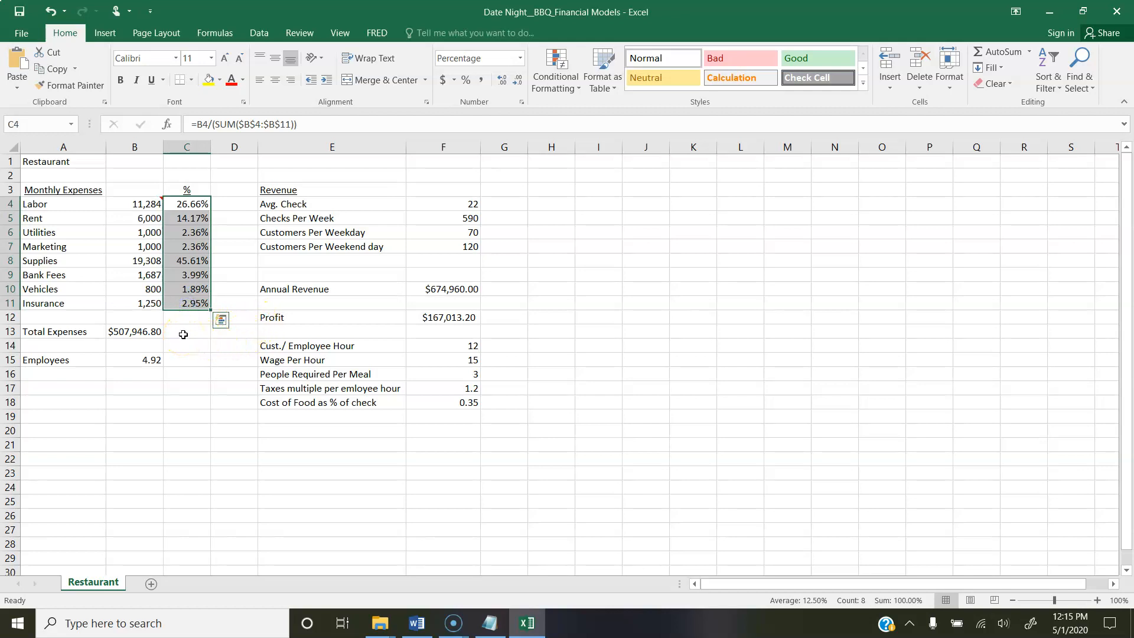
left_click(186, 204)
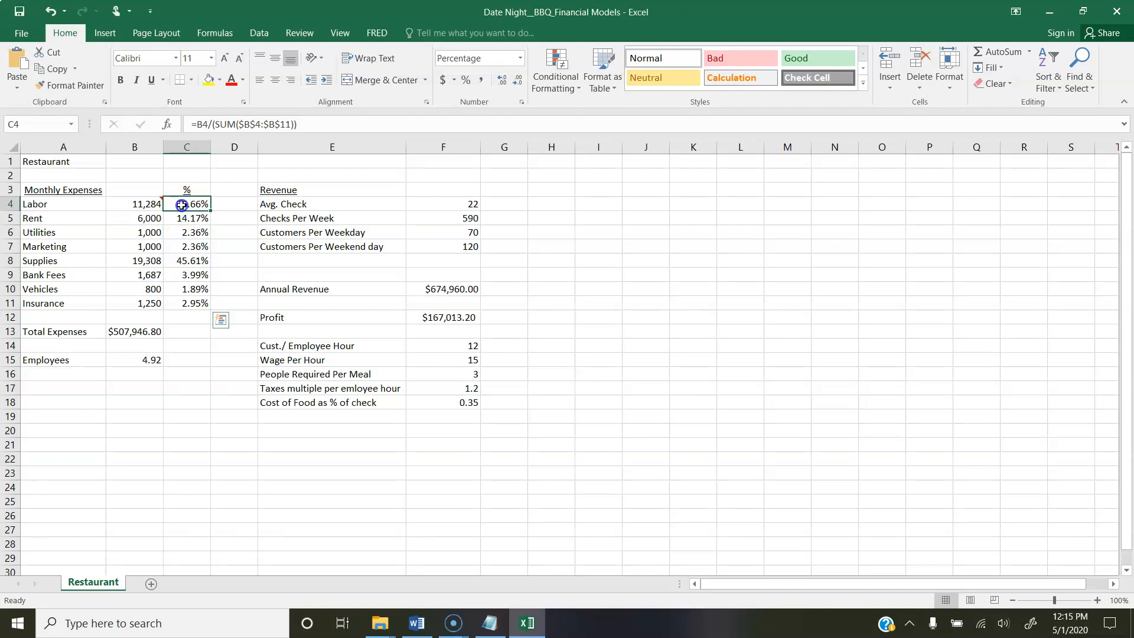
left_click(306, 125)
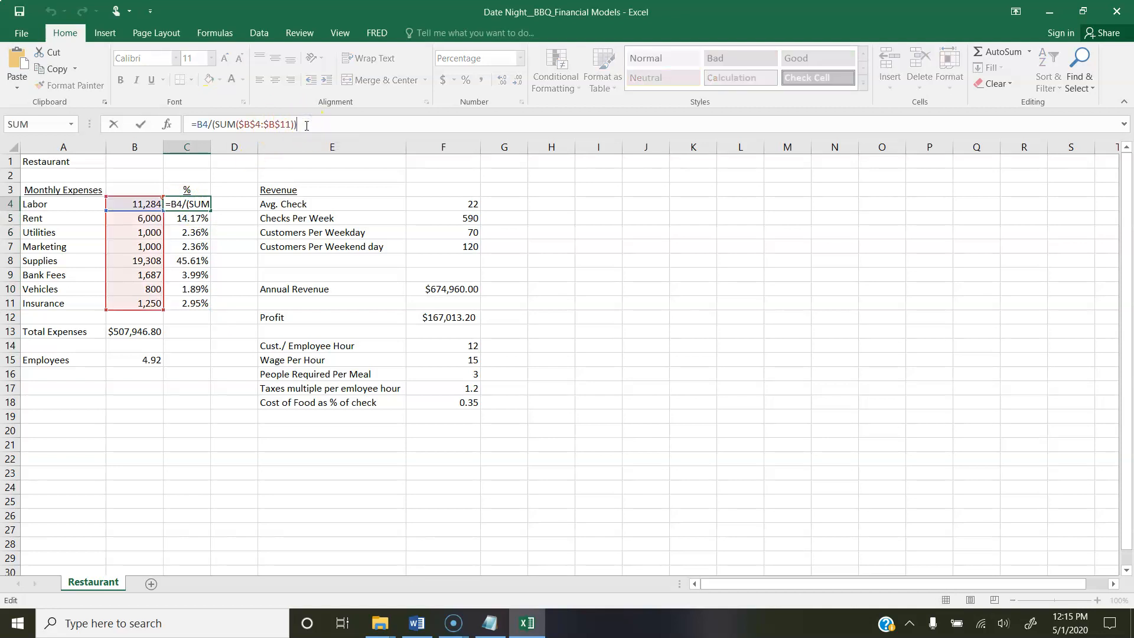
left_click(177, 335)
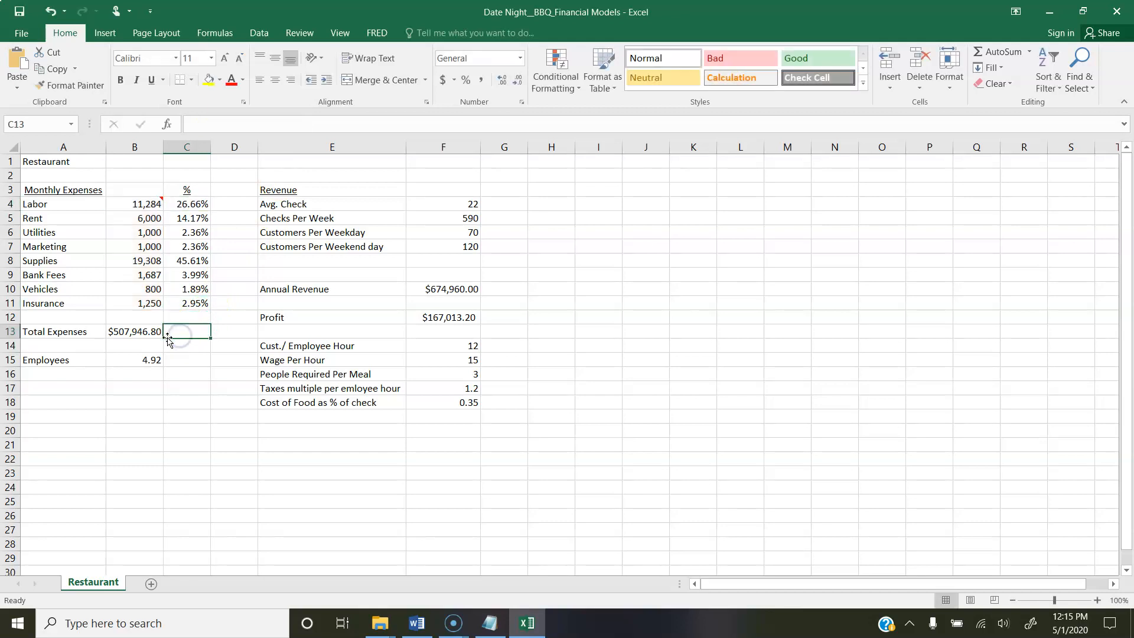
- Set the Avg. Check value in the Revenue section to 25
left_click(448, 202)
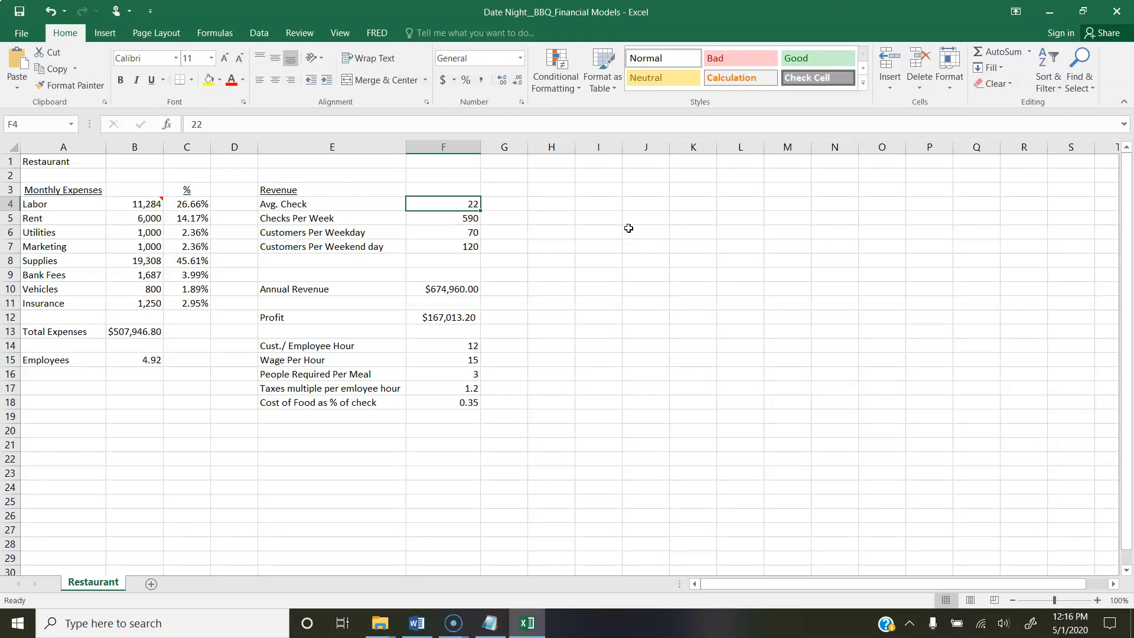
type("25")
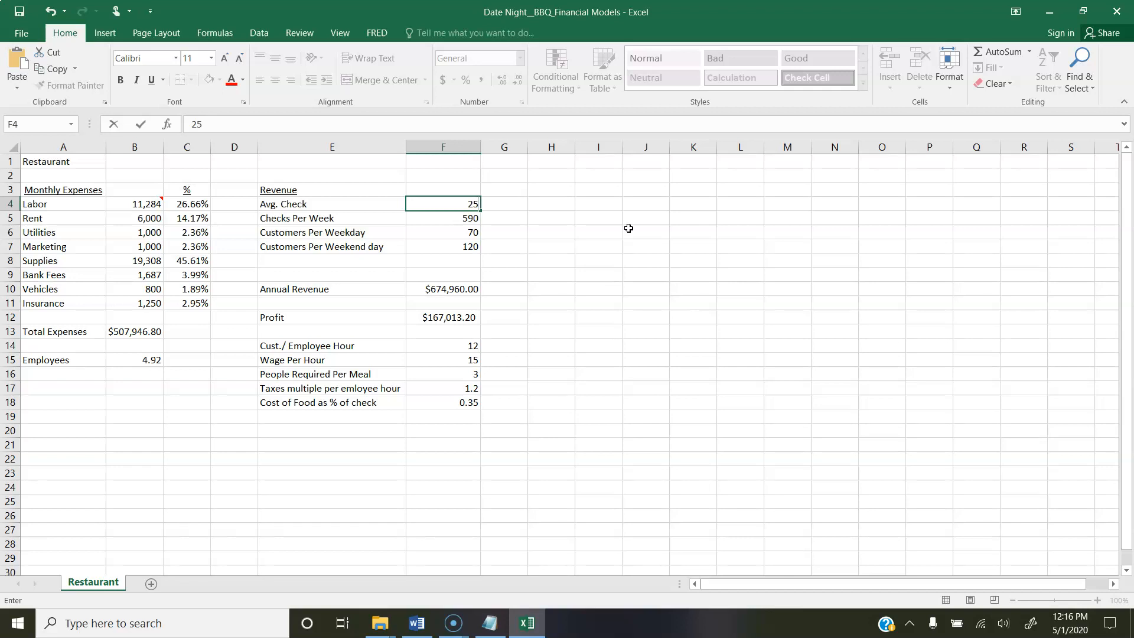
key("Return")
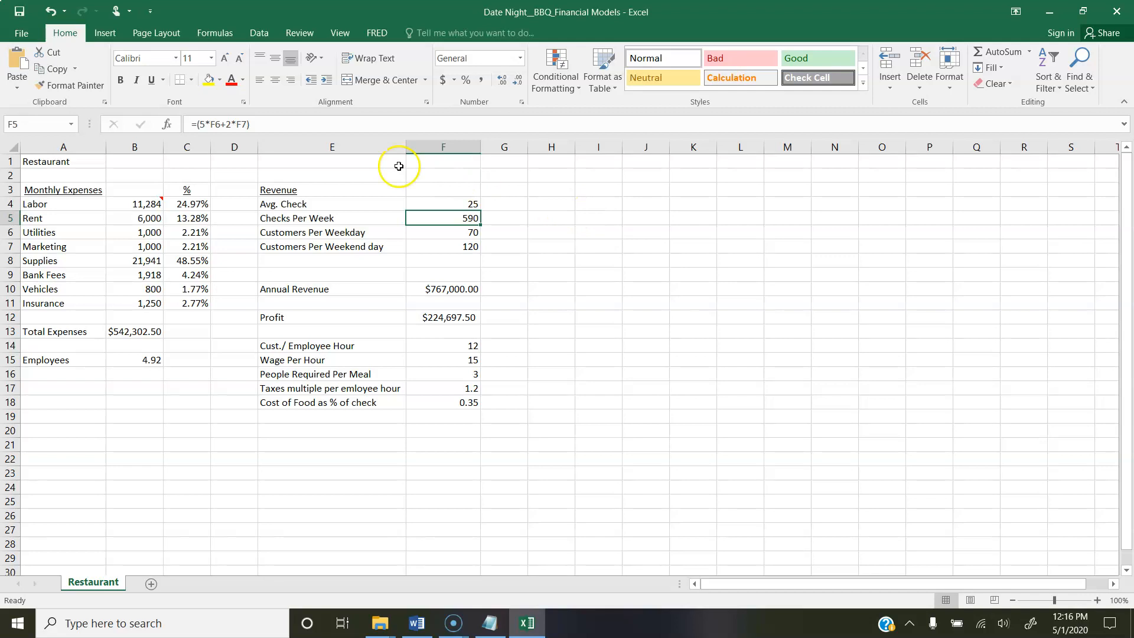
- Examine the Checks Per Week formula and the contents of Customers Per Weekday and Customers Per Weekend day
left_click(331, 126)
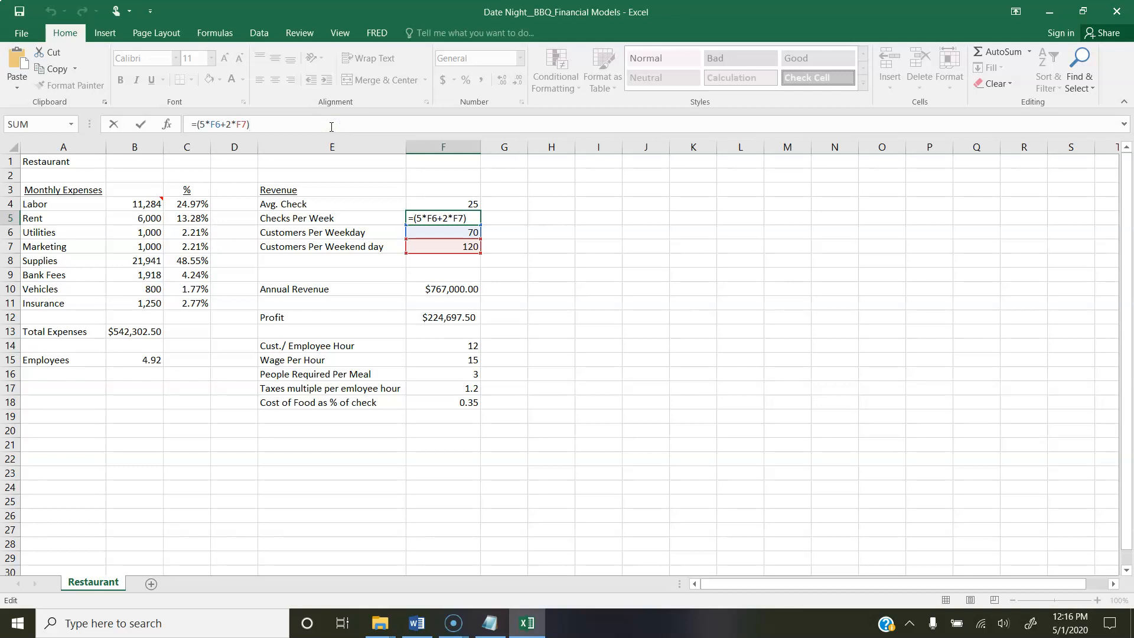
key("Return")
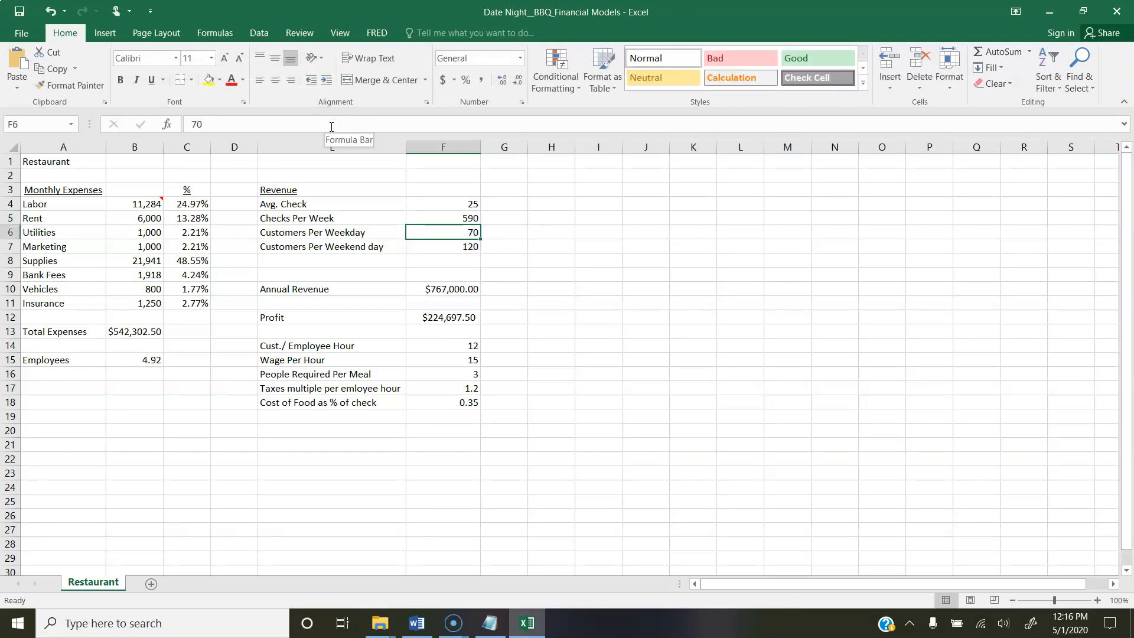
left_click(331, 126)
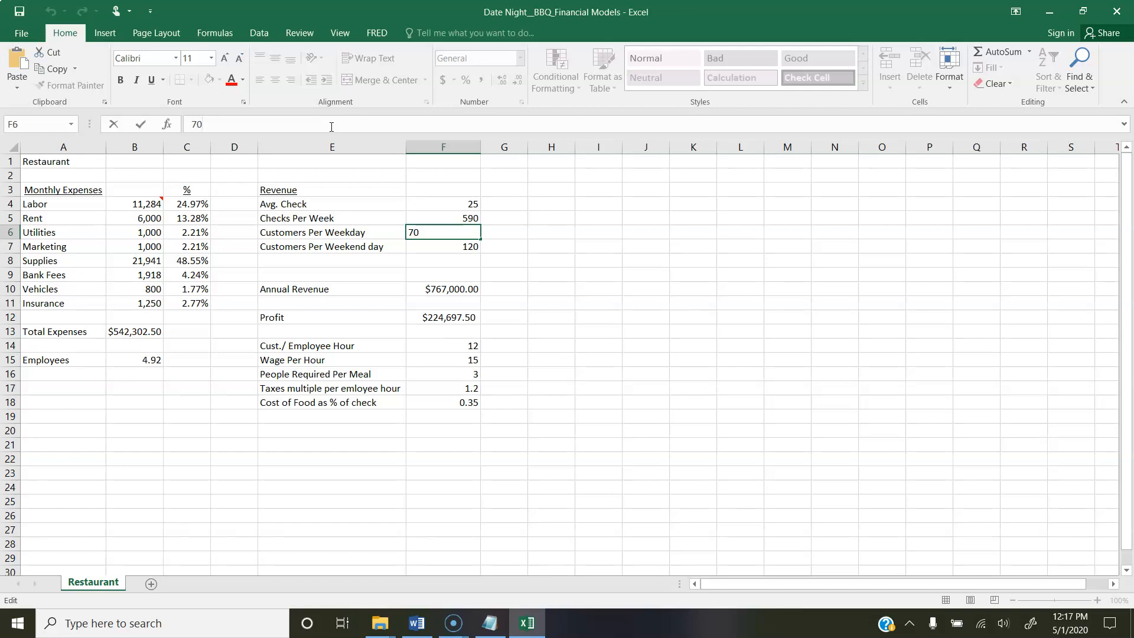
key("Return")
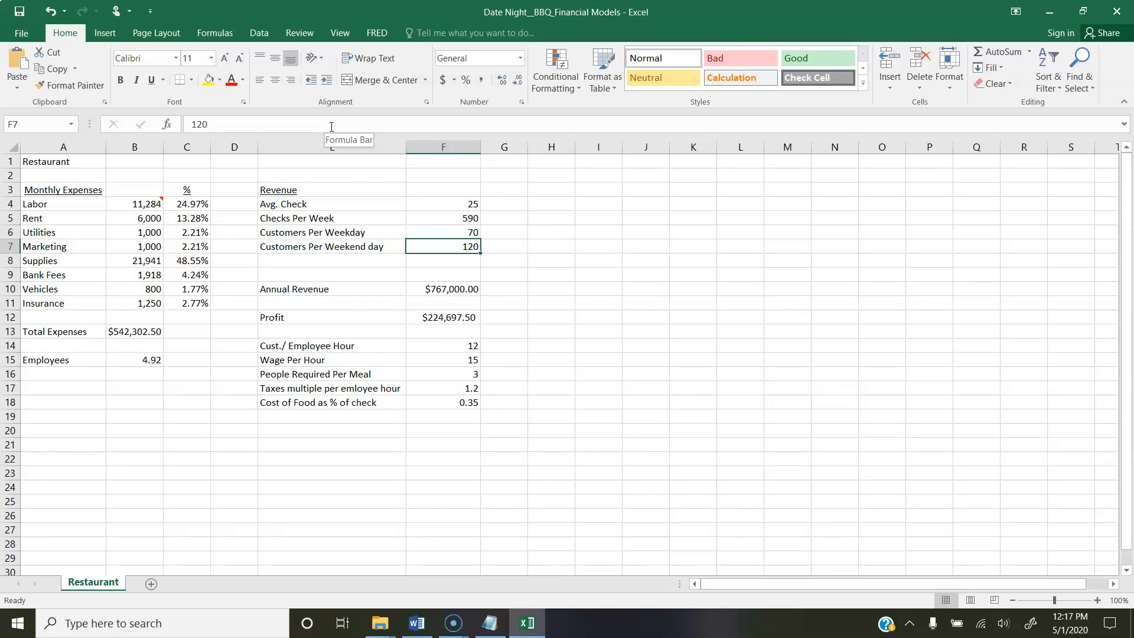
key("Down")
key("Down")
key("Down")
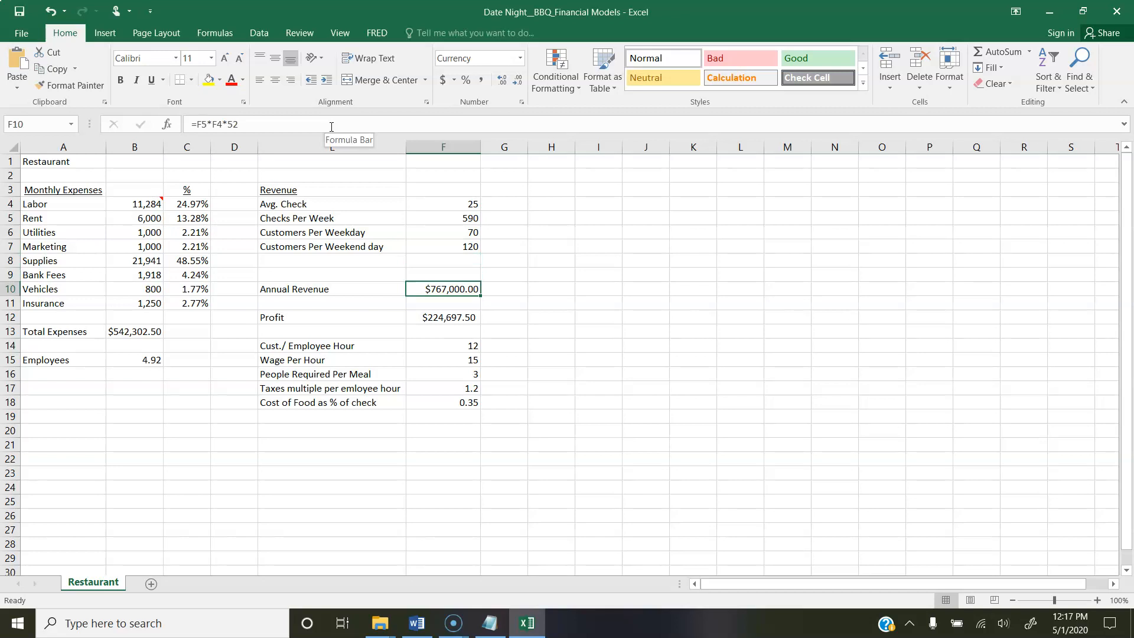
- Trace which customer cells the Checks Per Week formula references, and check the Avg. Check cell
left_click(439, 217)
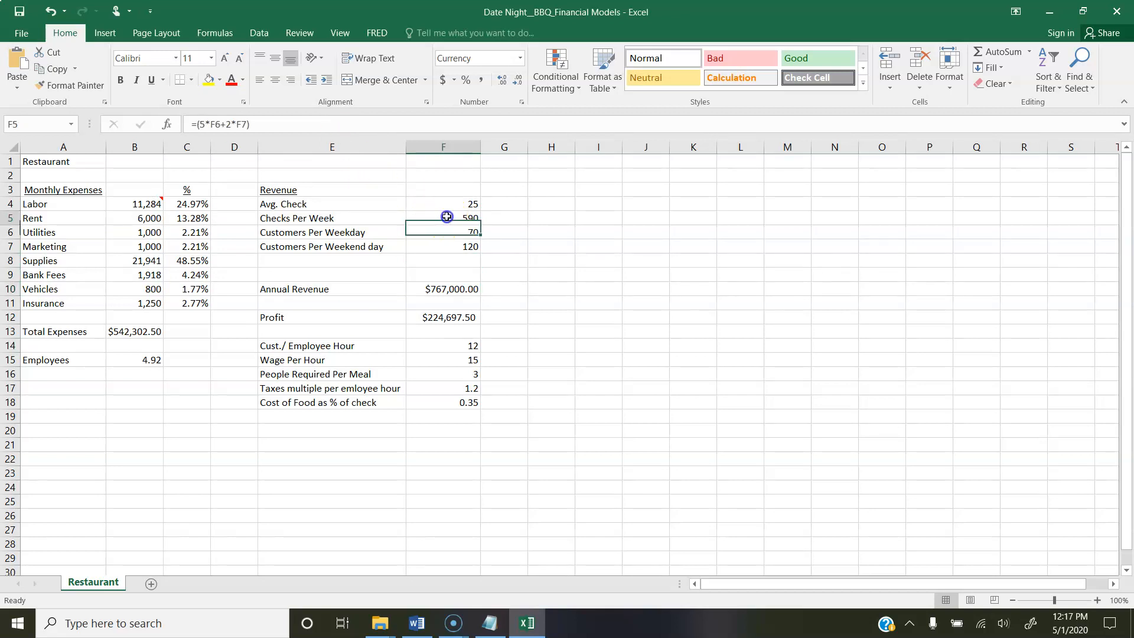
left_click(294, 131)
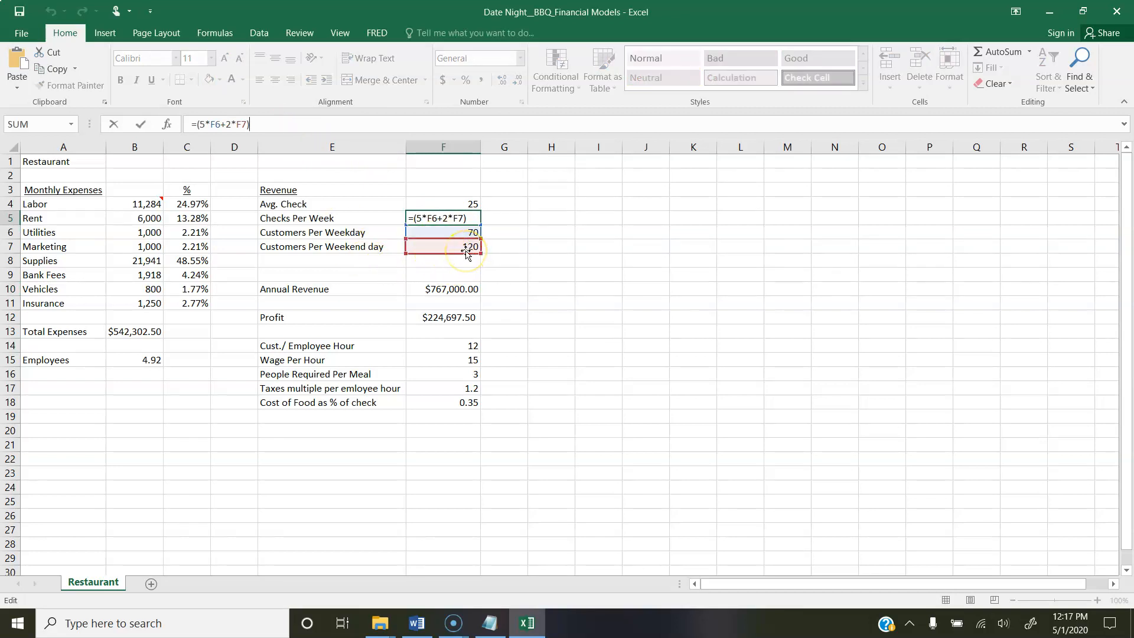
left_click(436, 255)
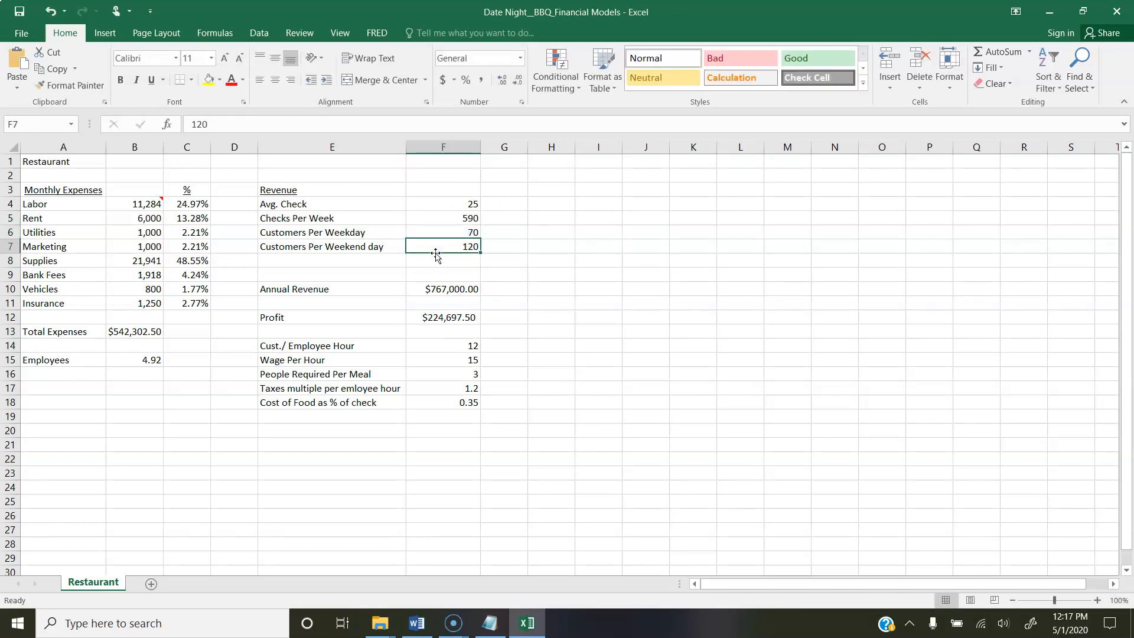
key("Up")
key("Up")
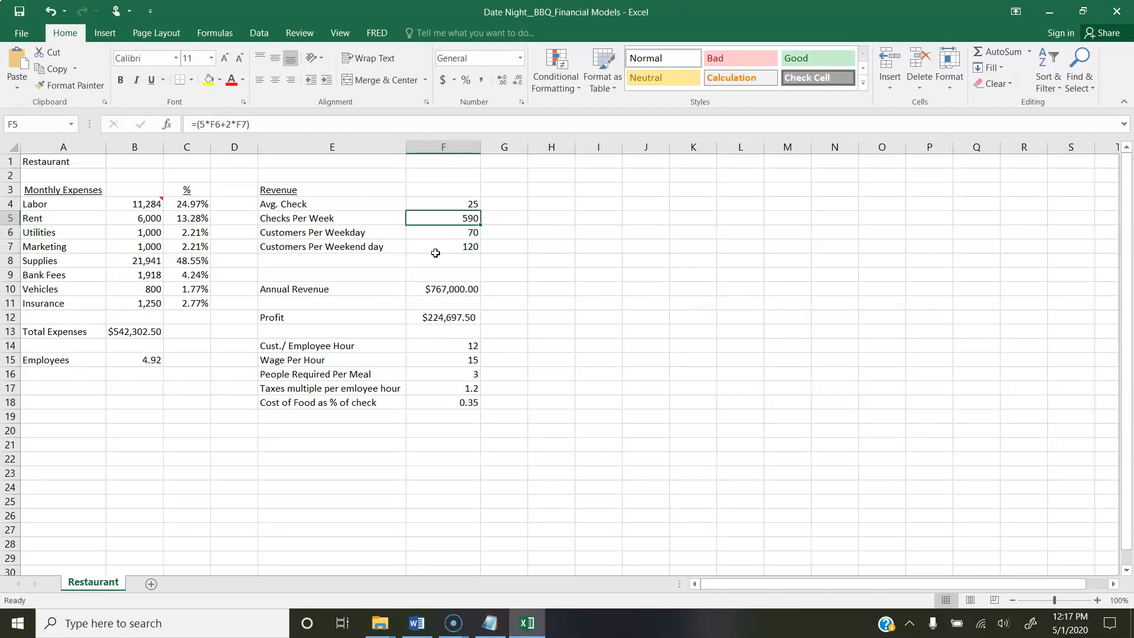
key("Up")
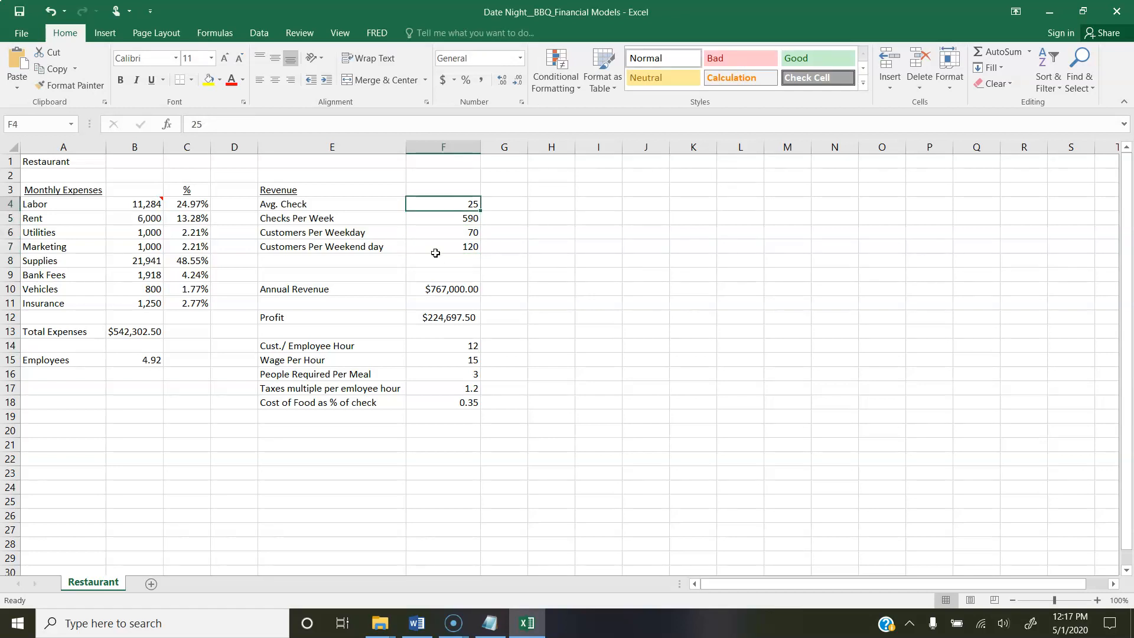
- Inspect the Annual Revenue formula and trace the cells it references
key("Down")
key("Down")
key("Down")
key("Down")
key("Down")
key("Down")
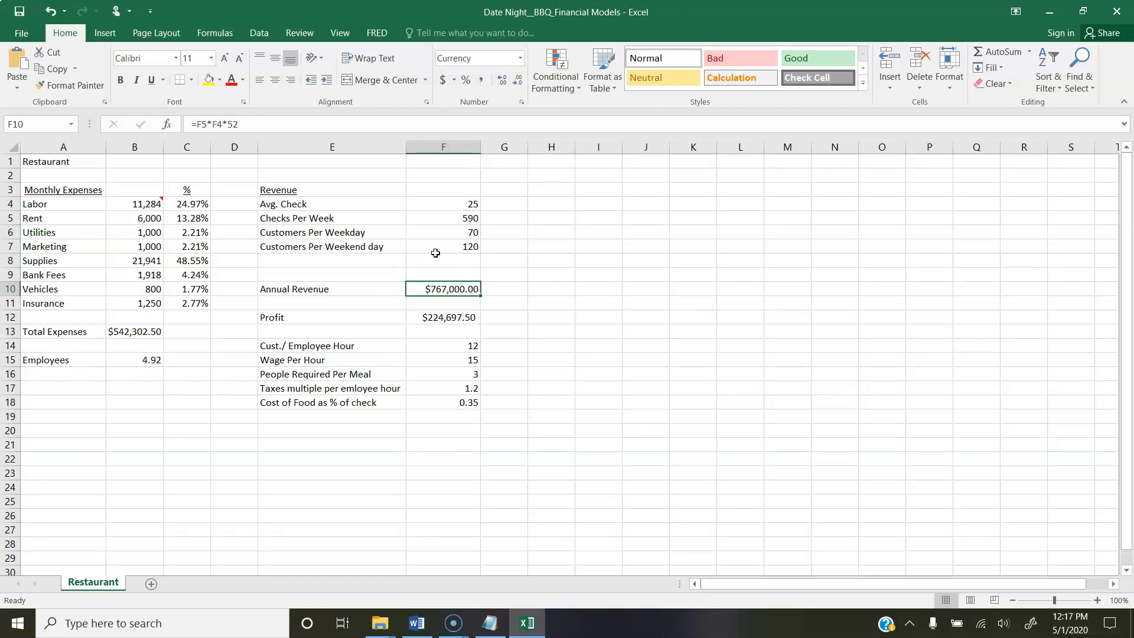
left_click(279, 127)
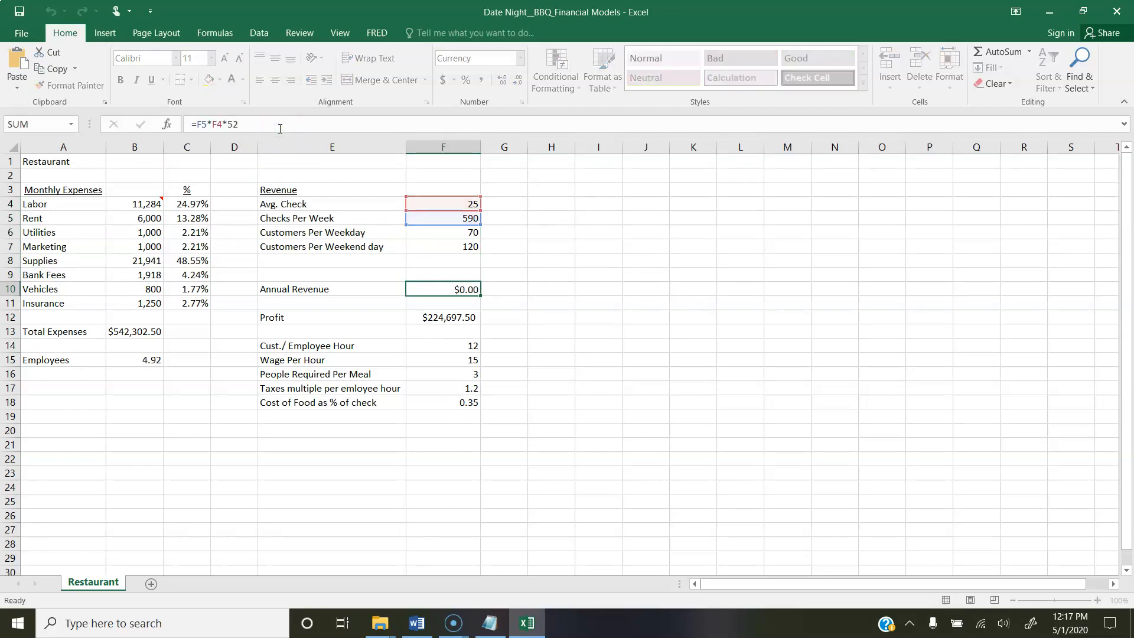
key("Return")
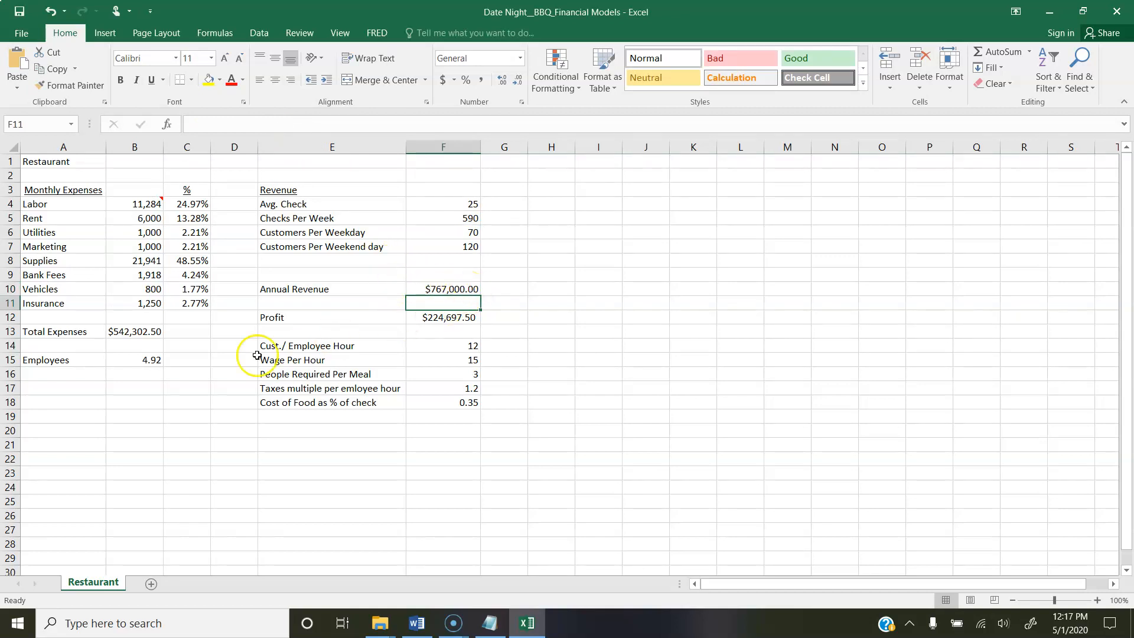
- Trace the assumption cells that feed the monthly Labor formula
left_click(145, 202)
left_click(343, 122)
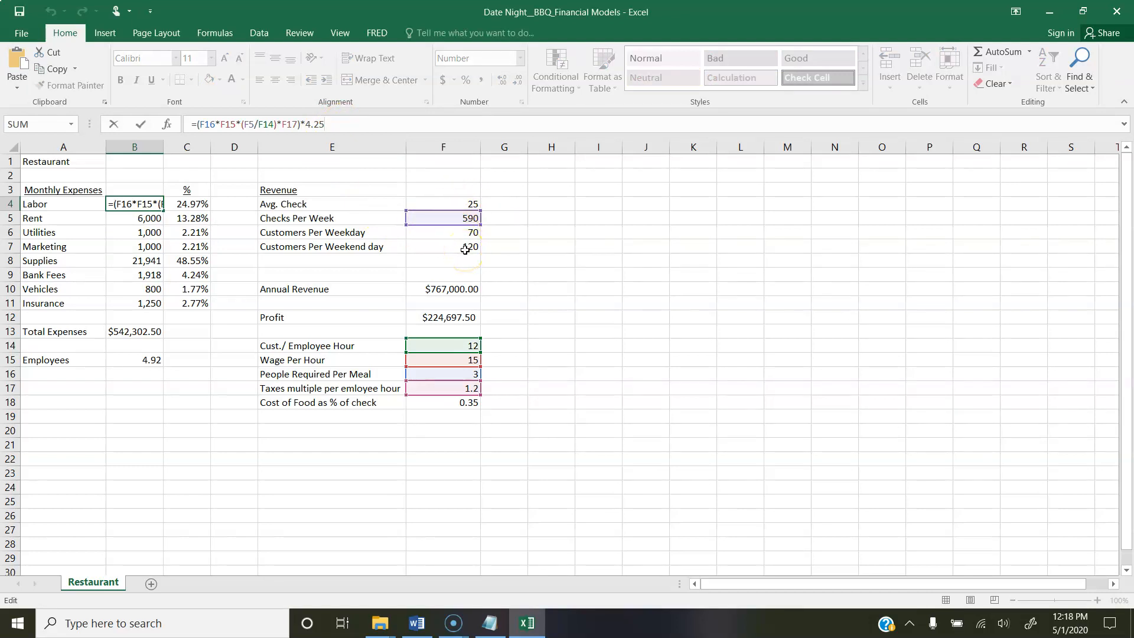
left_click(511, 350)
- Color the assumption values from Cust./ Employee Hour to Cost of Food as % of check (F14:F18) in green font
right_click(434, 354)
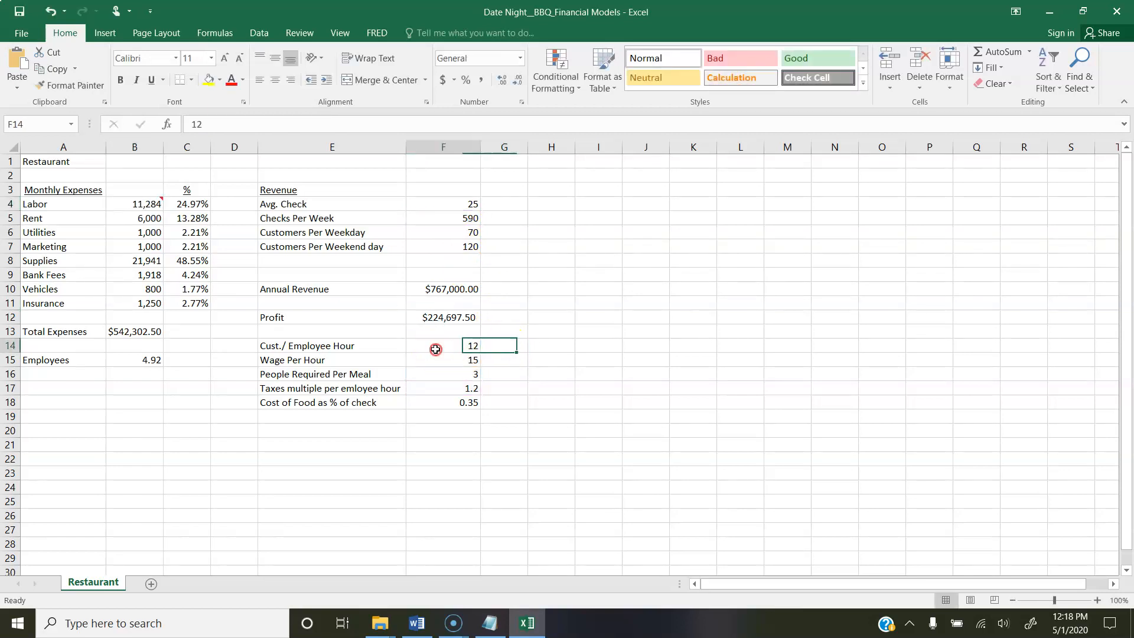
left_click(416, 350)
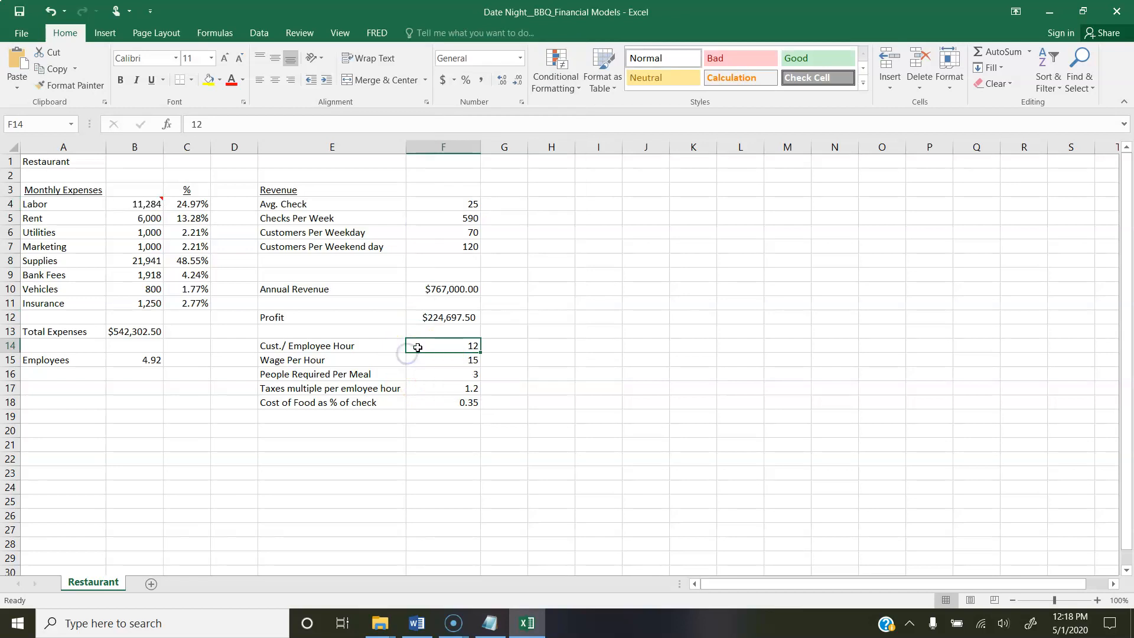
left_click_drag(418, 347, 420, 405)
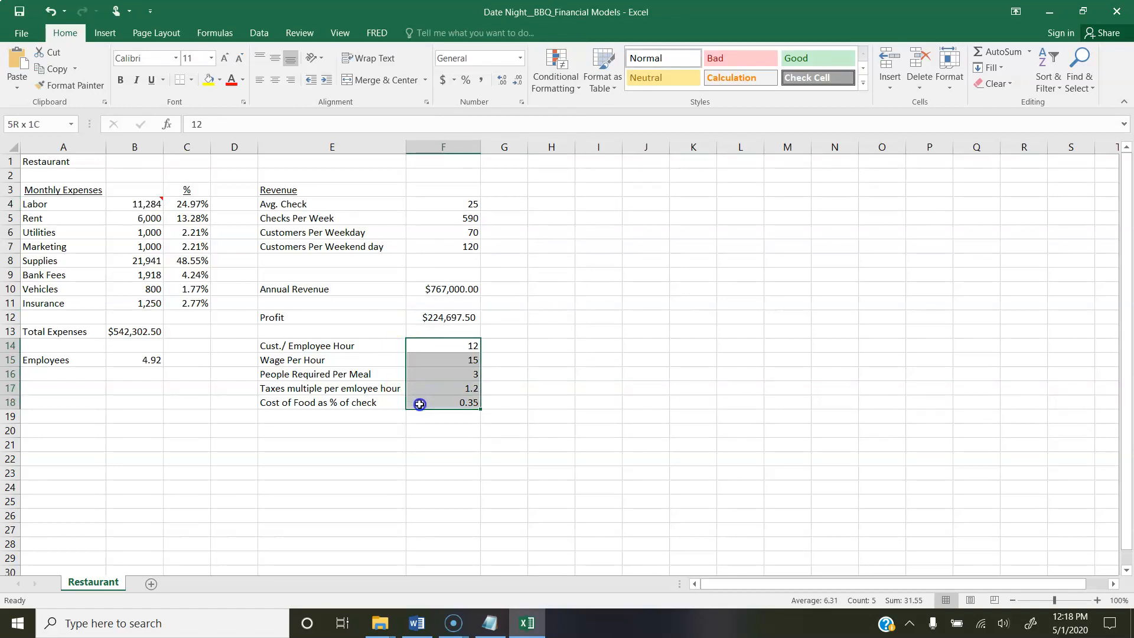
left_click(242, 80)
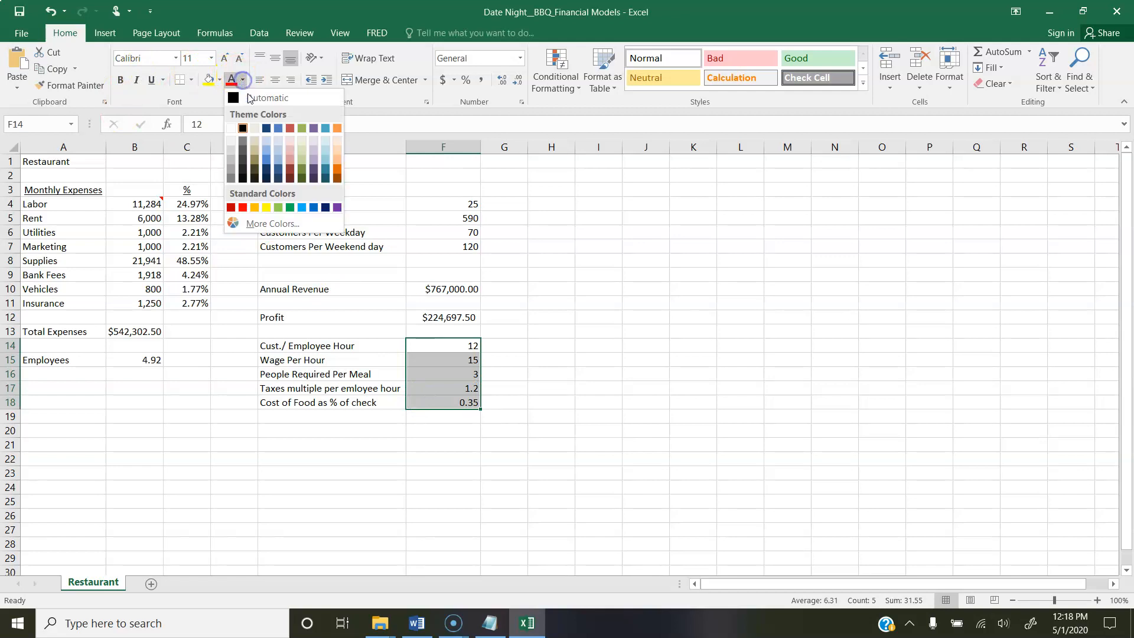
left_click(290, 207)
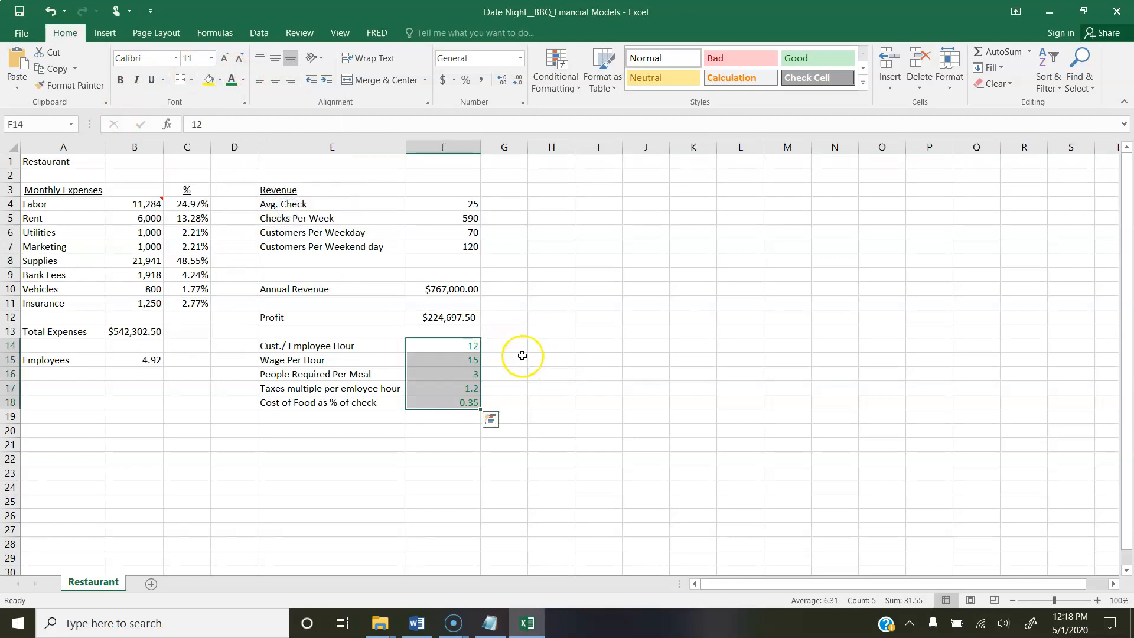
- Review each assumption value in turn, from Cust./ Employee Hour down to Cost of Food as % of check
left_click(431, 351)
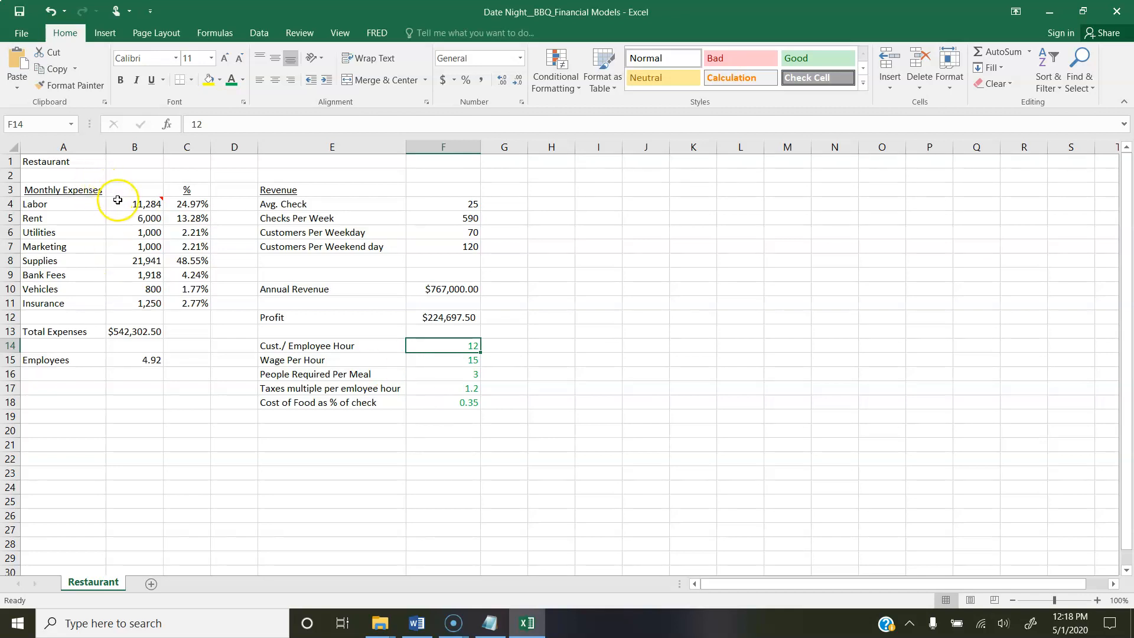
mouse_move(119, 203)
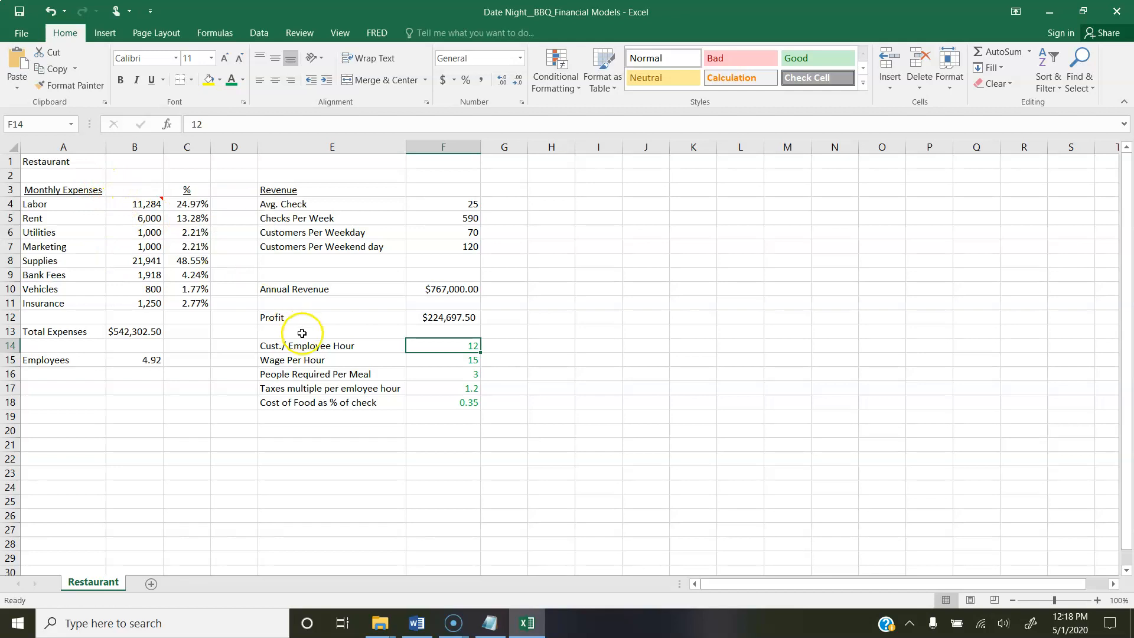
key("Down")
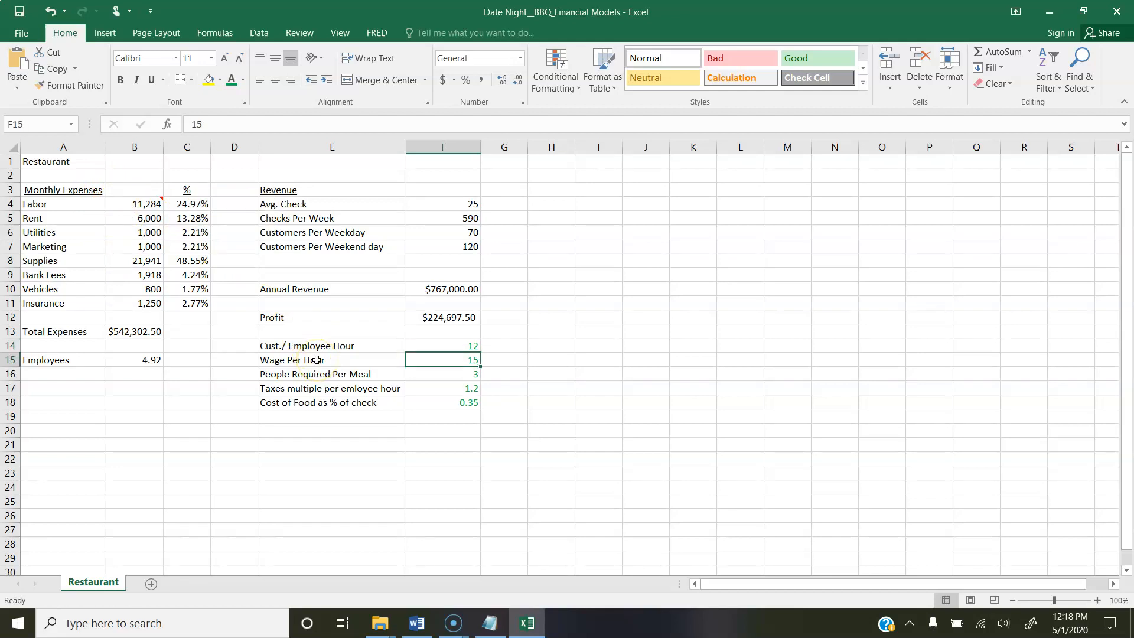
key("Down")
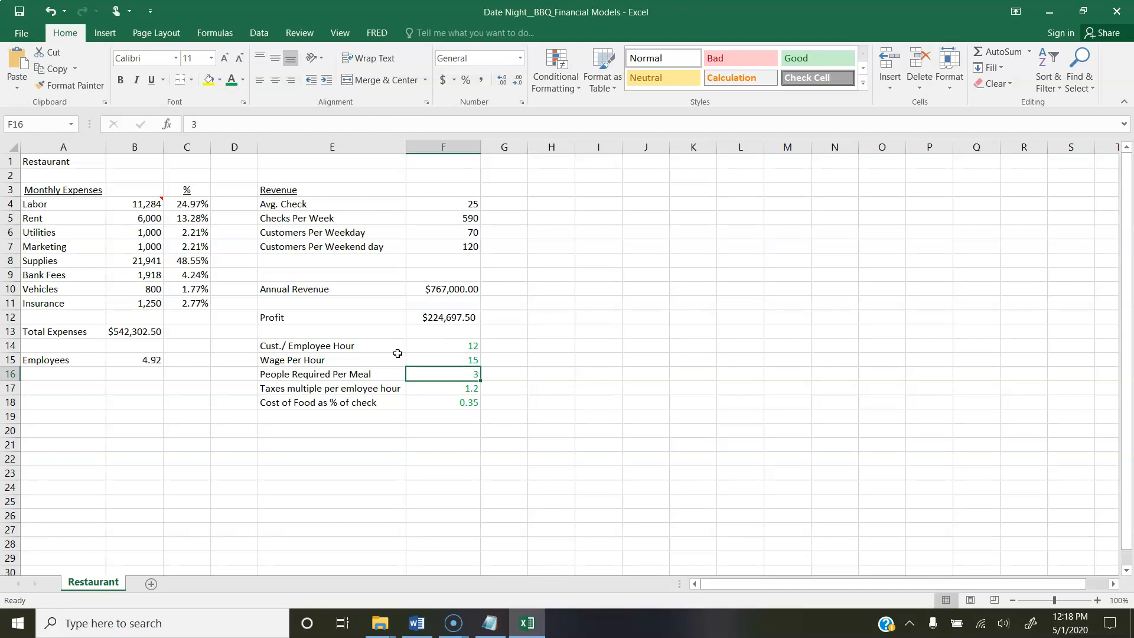
key("Down")
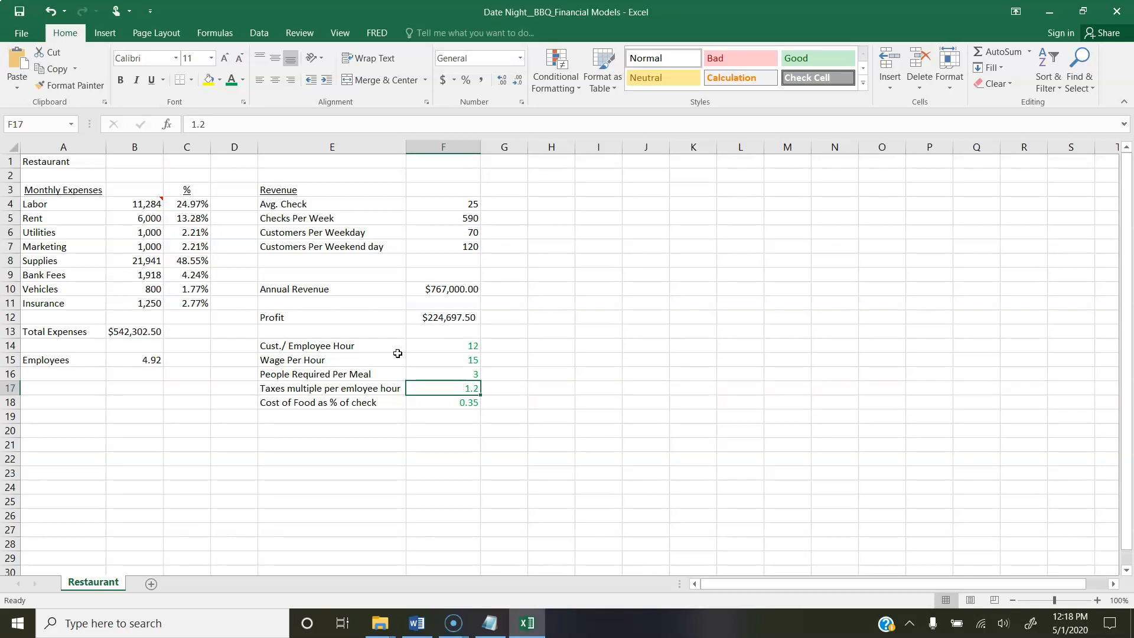
key("Down")
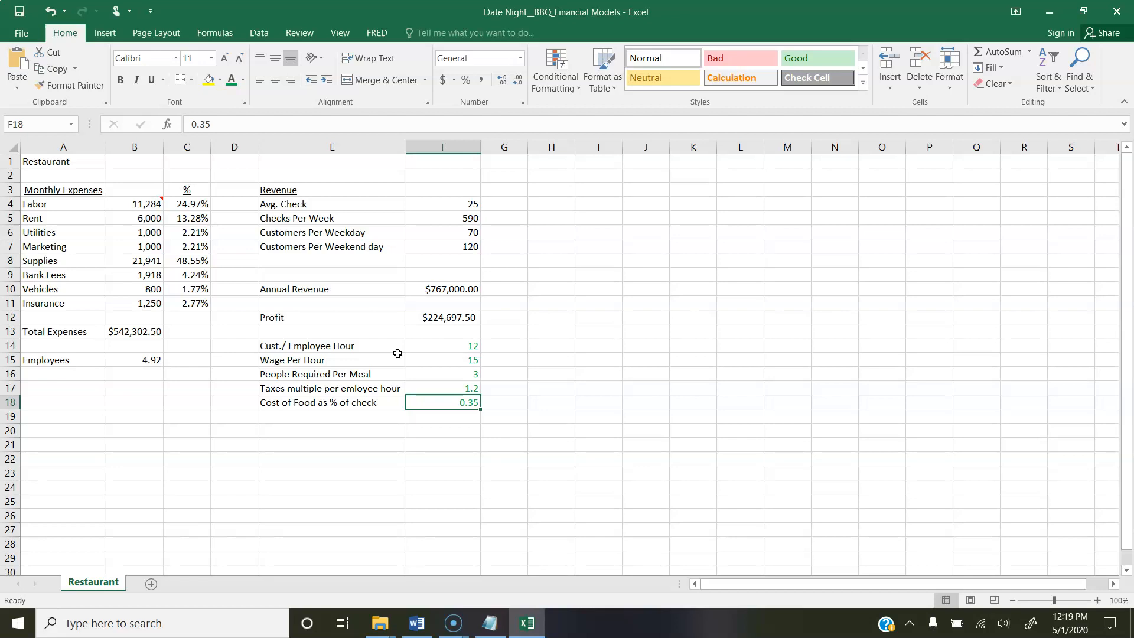
- Examine the Labor formula in two parts: the bracketed product of assumptions and the 4.25 multiplier
left_click(142, 207)
left_click(349, 124)
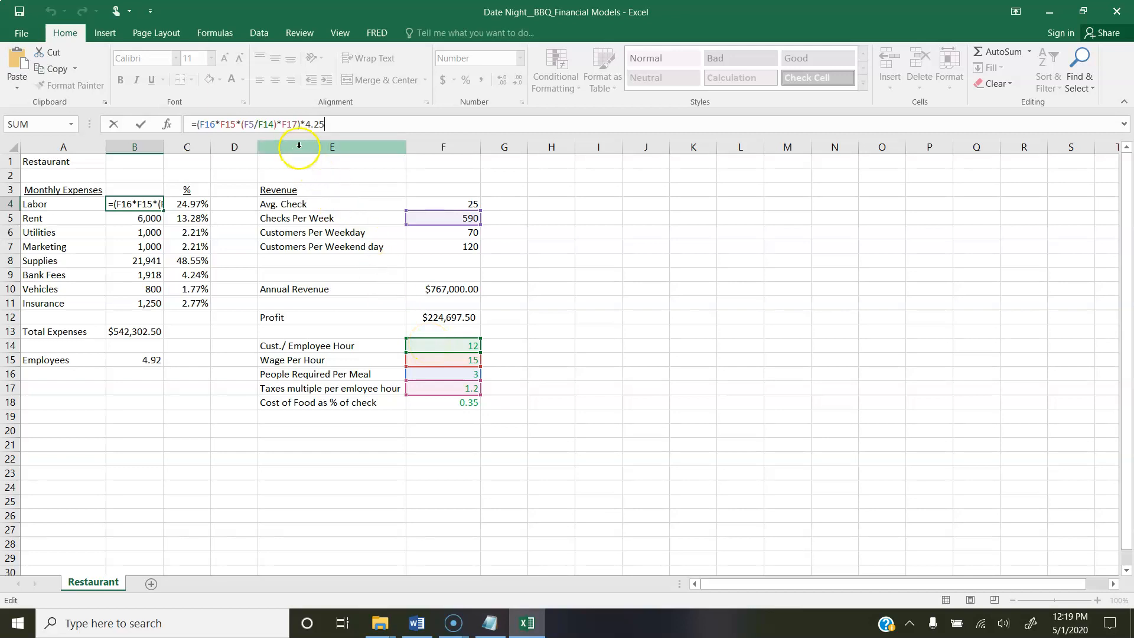
left_click_drag(302, 125, 196, 126)
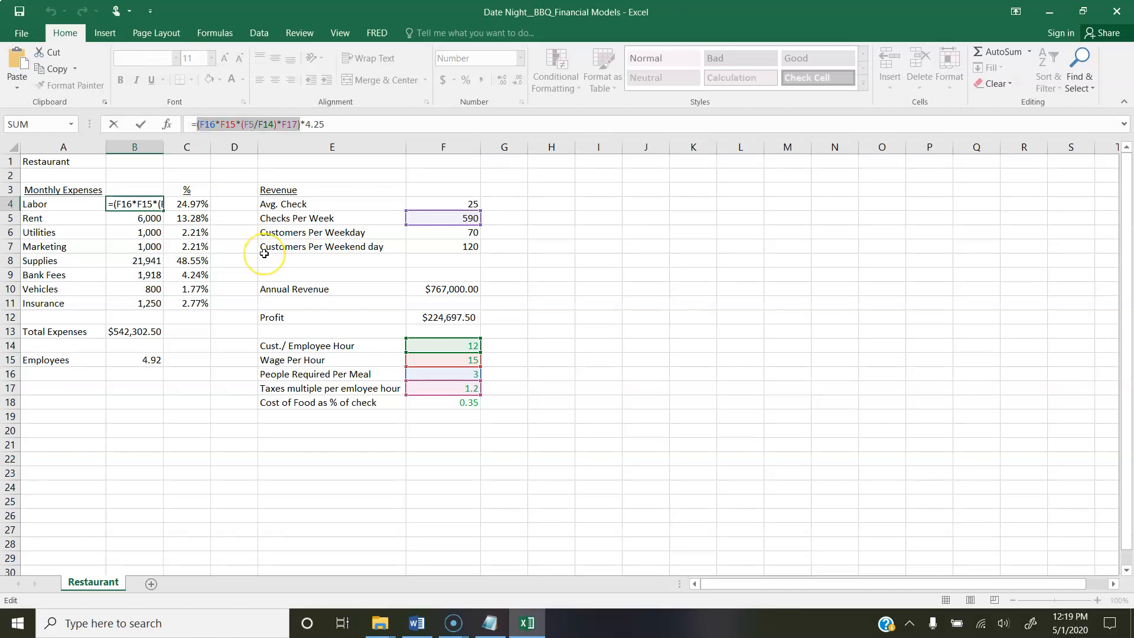
left_click(340, 125)
left_click_drag(340, 123, 300, 123)
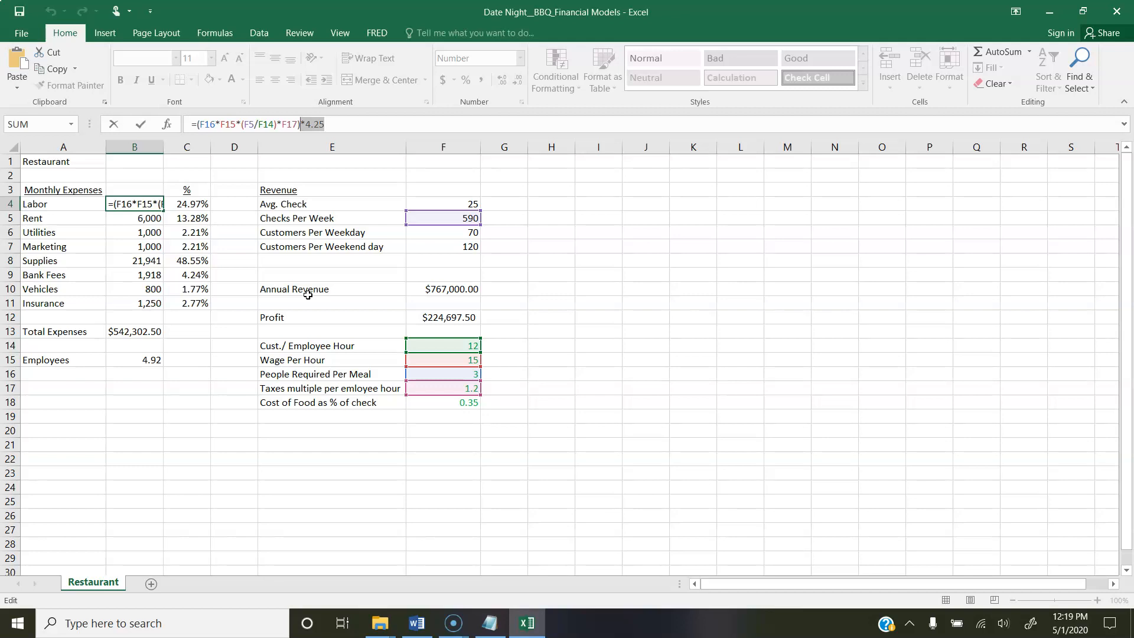
key("Return")
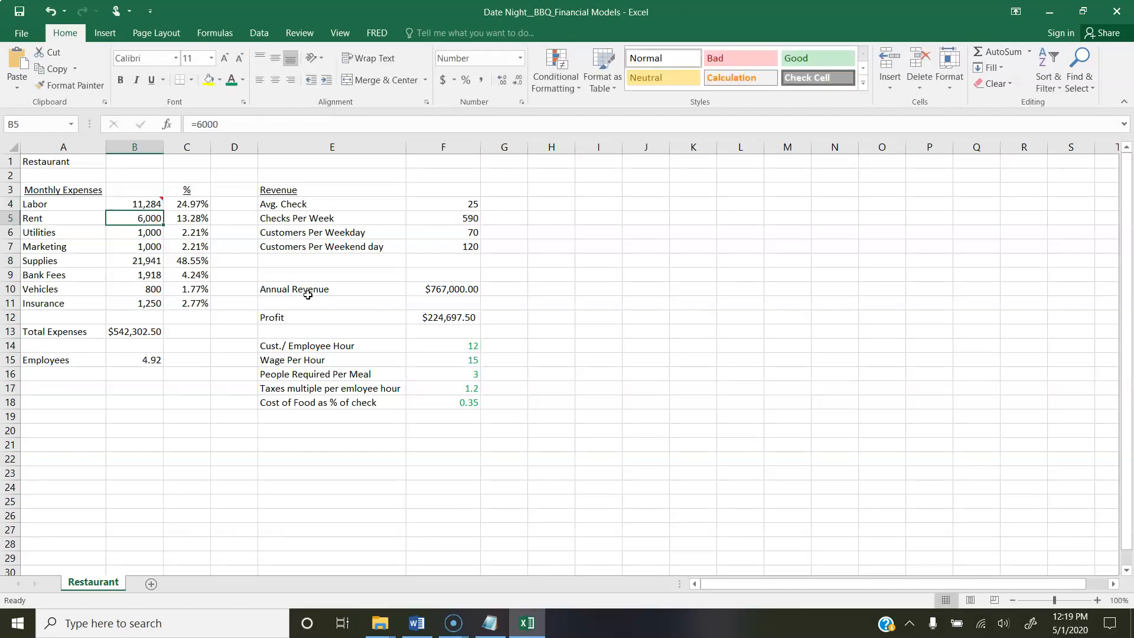
- Inspect the monthly Supplies formula and trace the cells it references
key("Up")
key("Down")
key("Down")
key("Down")
key("Down")
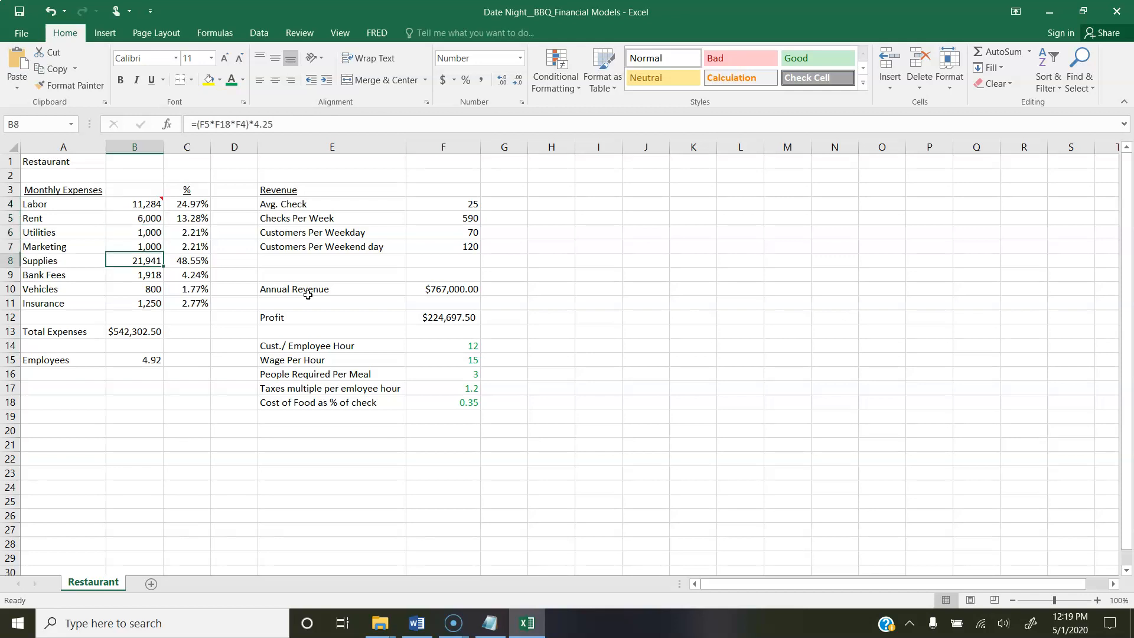
left_click(299, 123)
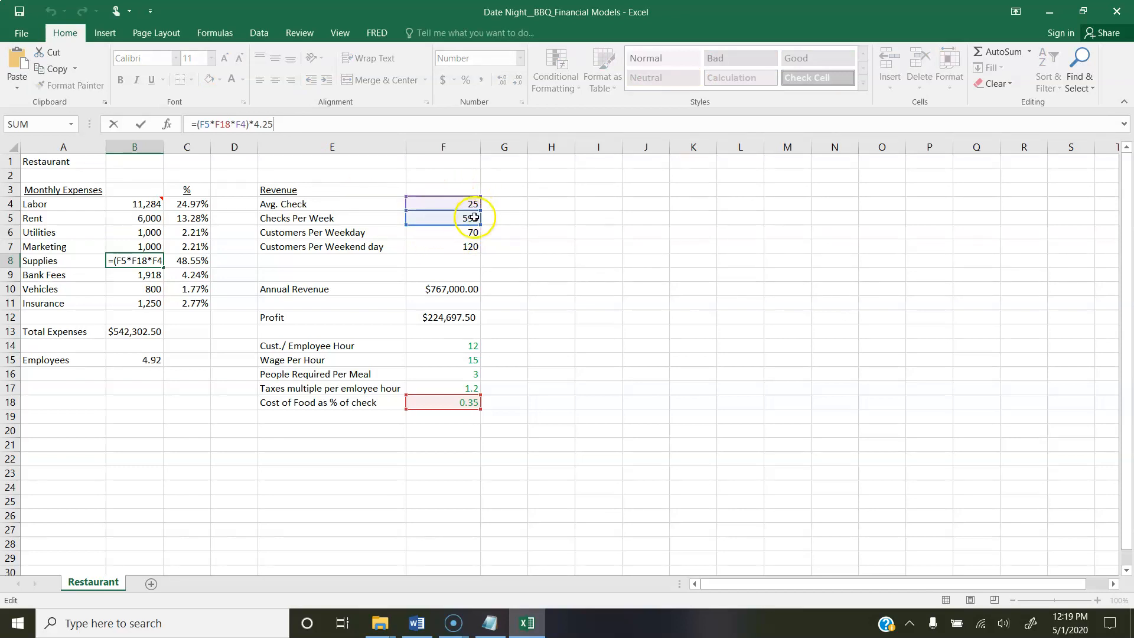
key("Return")
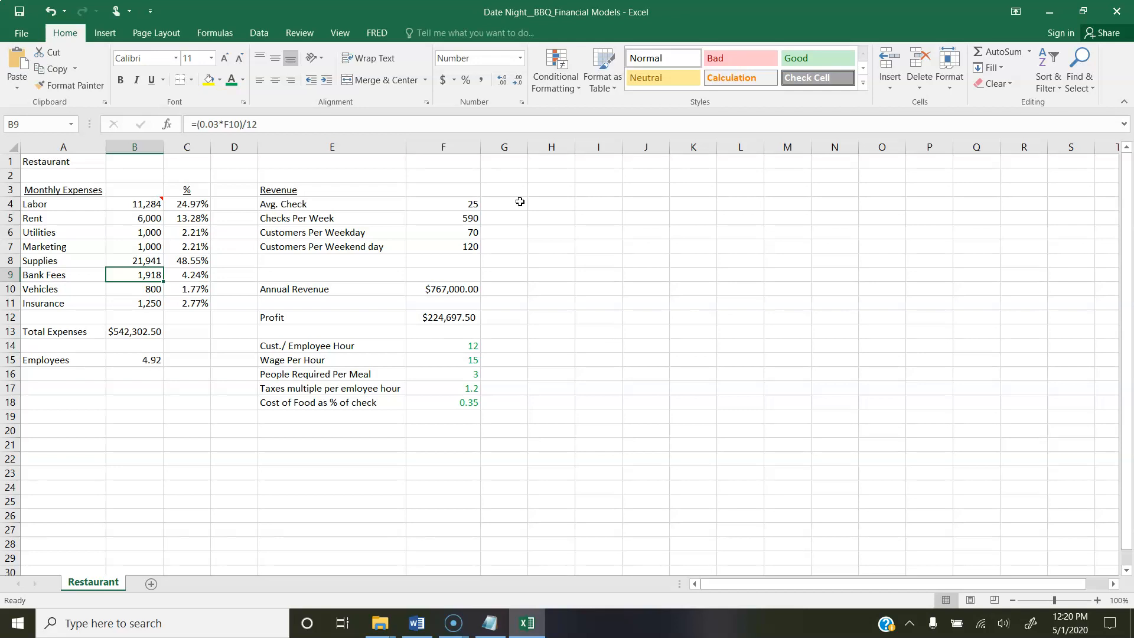
- Check the Total Expenses formula and trace the cells referenced by the Employees formula
key("Down")
key("Down")
key("Down")
key("Down")
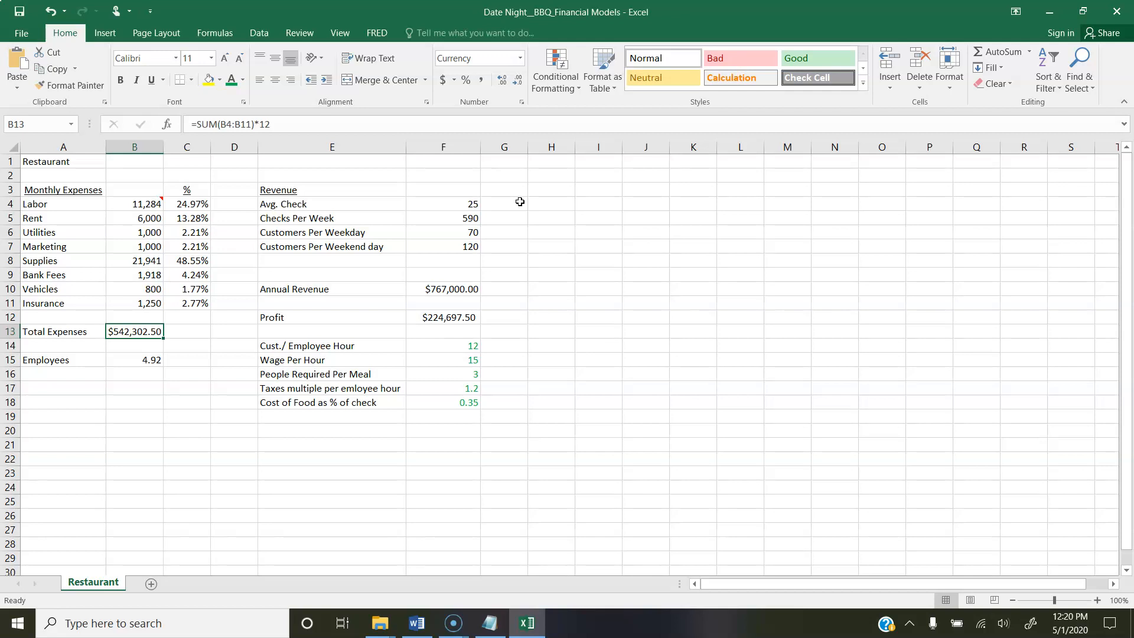
key("Down")
key("Down")
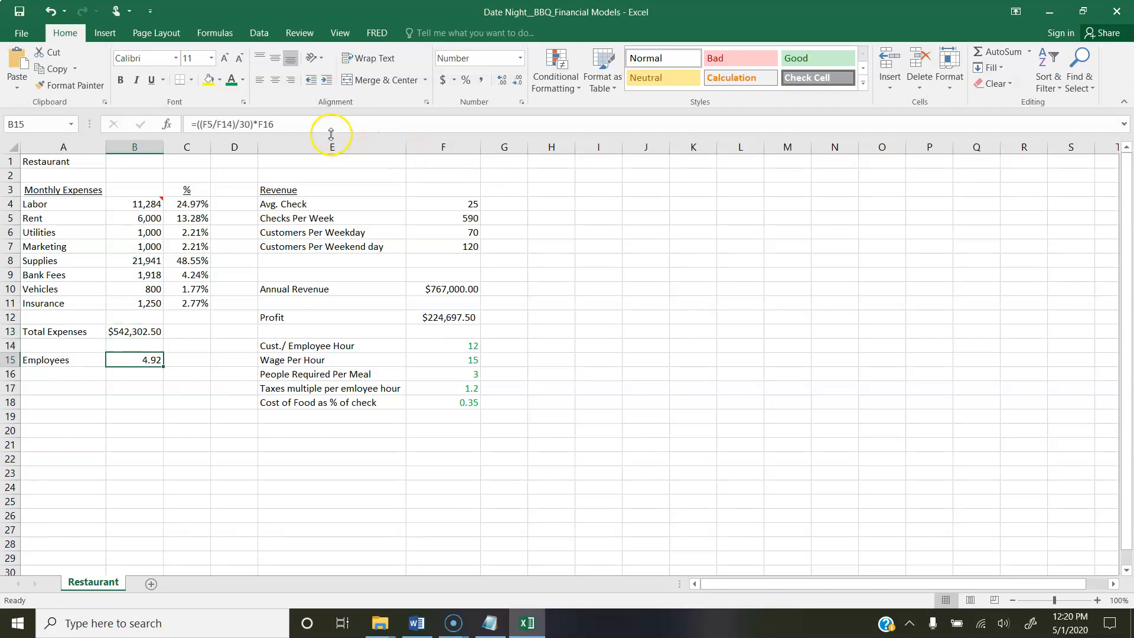
left_click(309, 122)
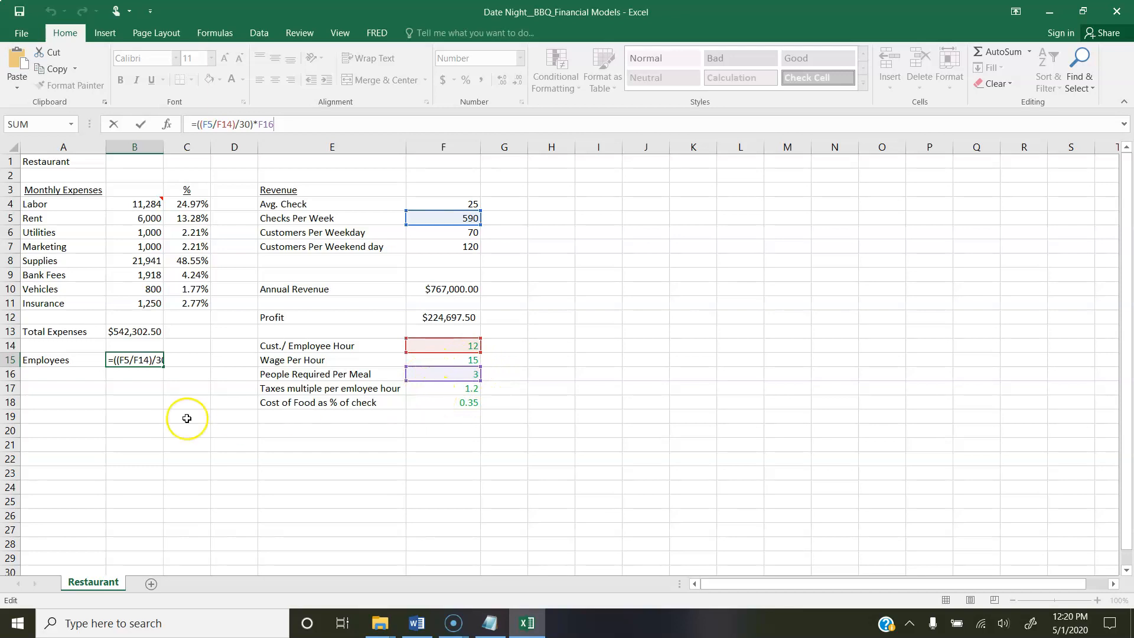
key("ctrl+Return")
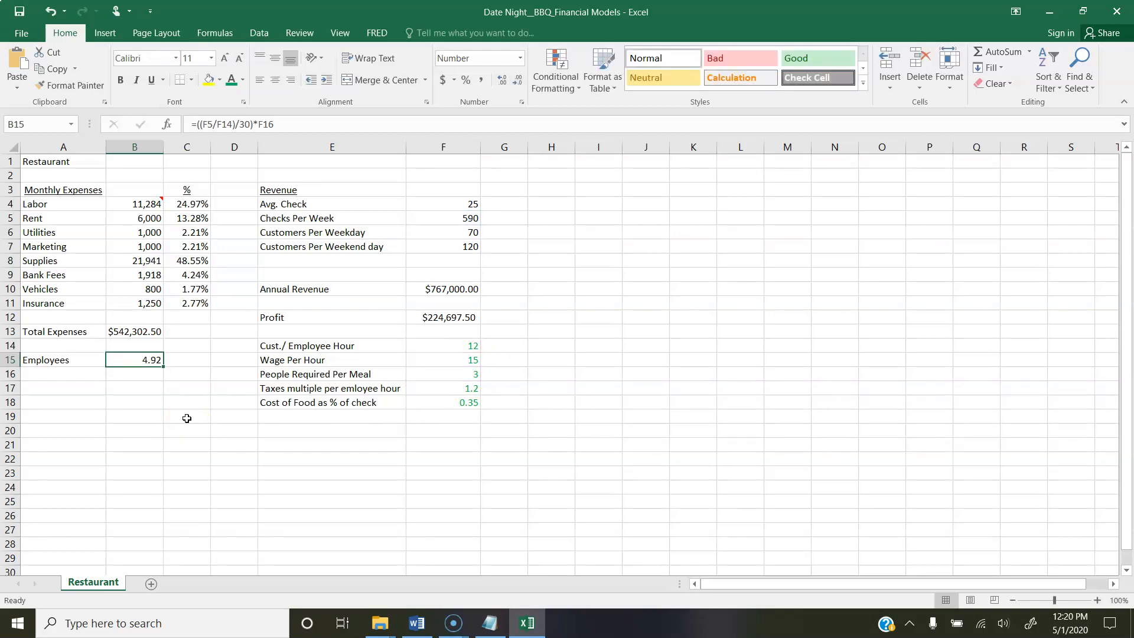